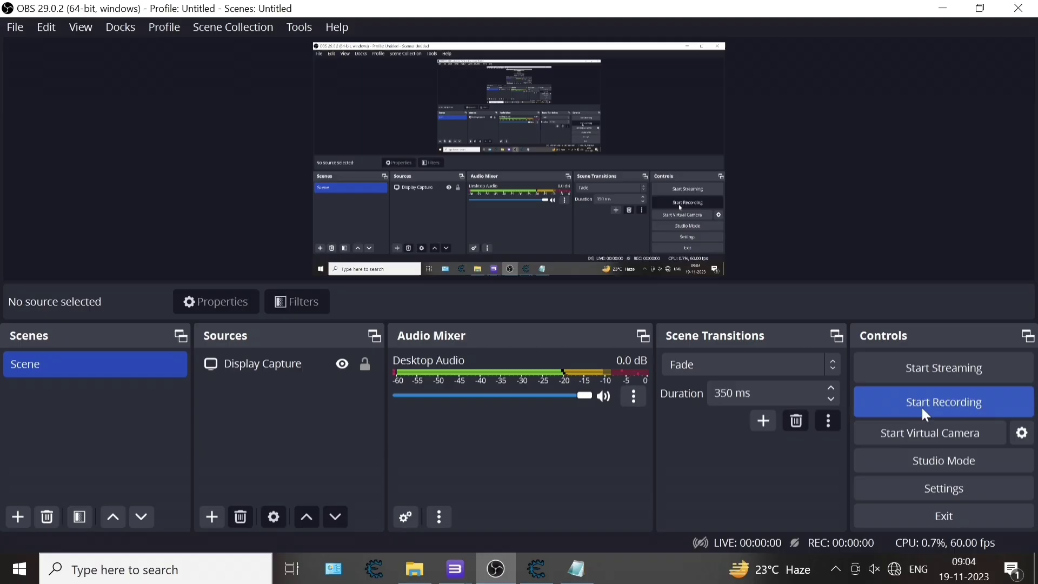
Start the screen recording in OBS and unmute the system sound
{"action": "left_click", "coordinate": [922, 405]}
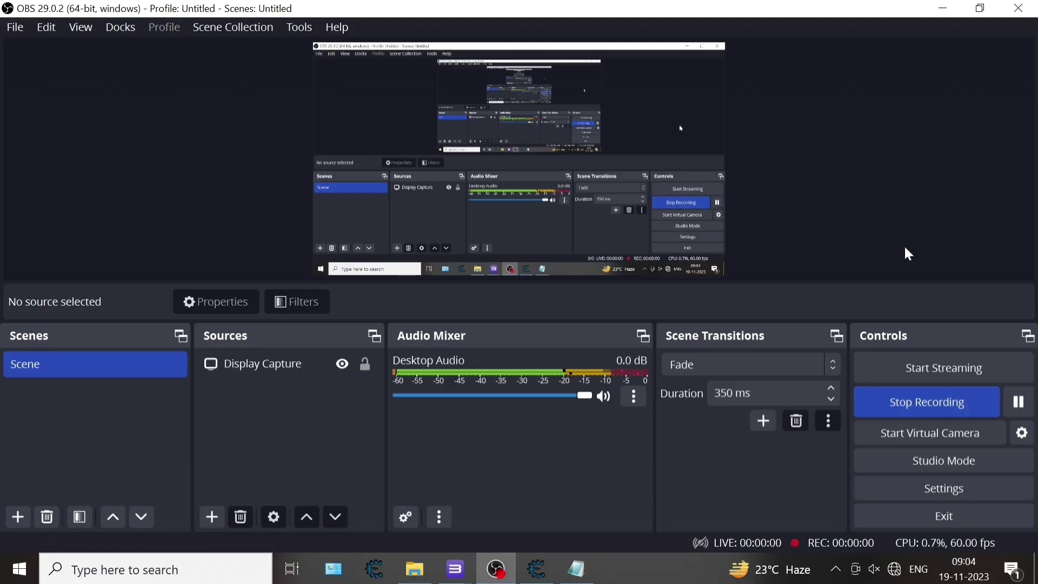
{"action": "left_click", "coordinate": [855, 569]}
{"action": "left_click", "coordinate": [874, 569]}
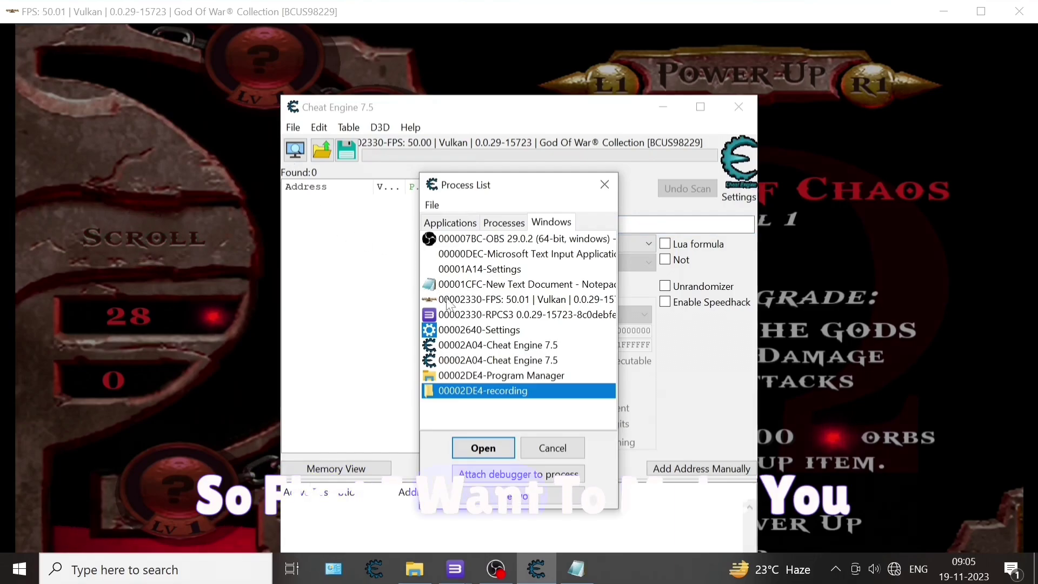
Close the process list, review the Extra Custom Types and Scan Settings in Cheat Engine's settings, and accept them
{"action": "left_click", "coordinate": [600, 189]}
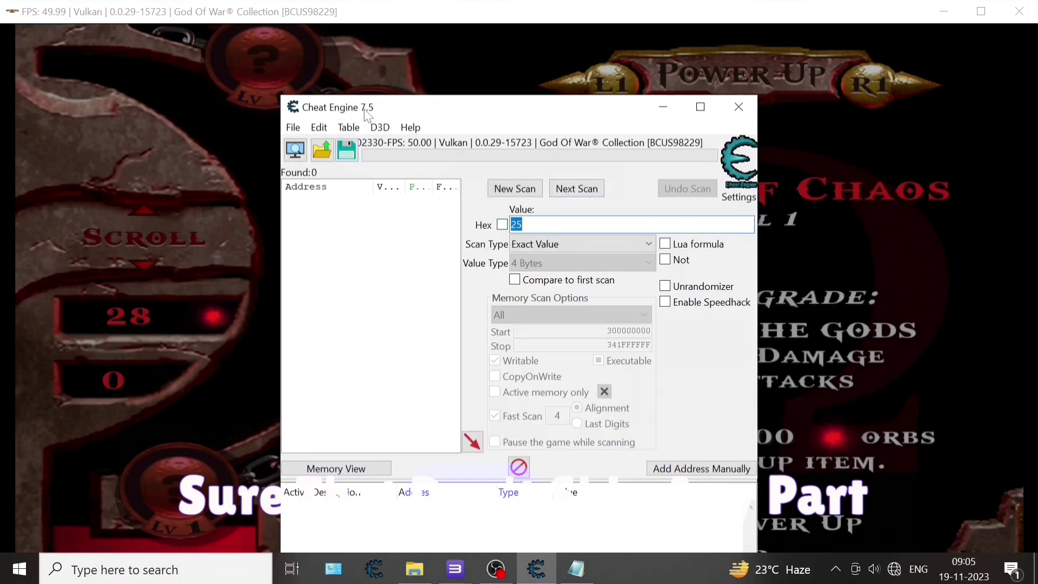
{"action": "left_click", "coordinate": [296, 127]}
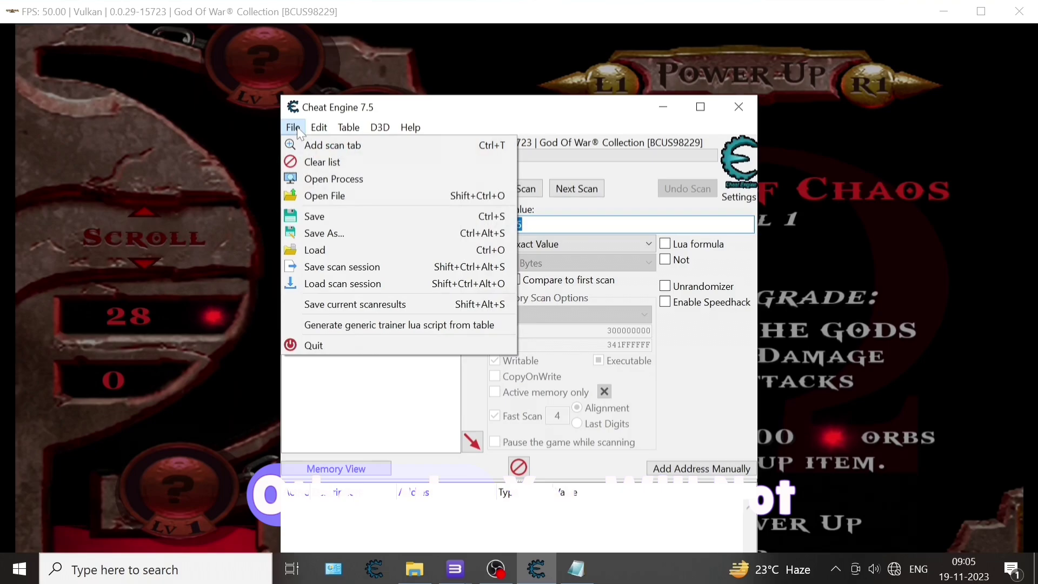
{"action": "mouse_move", "coordinate": [334, 138]}
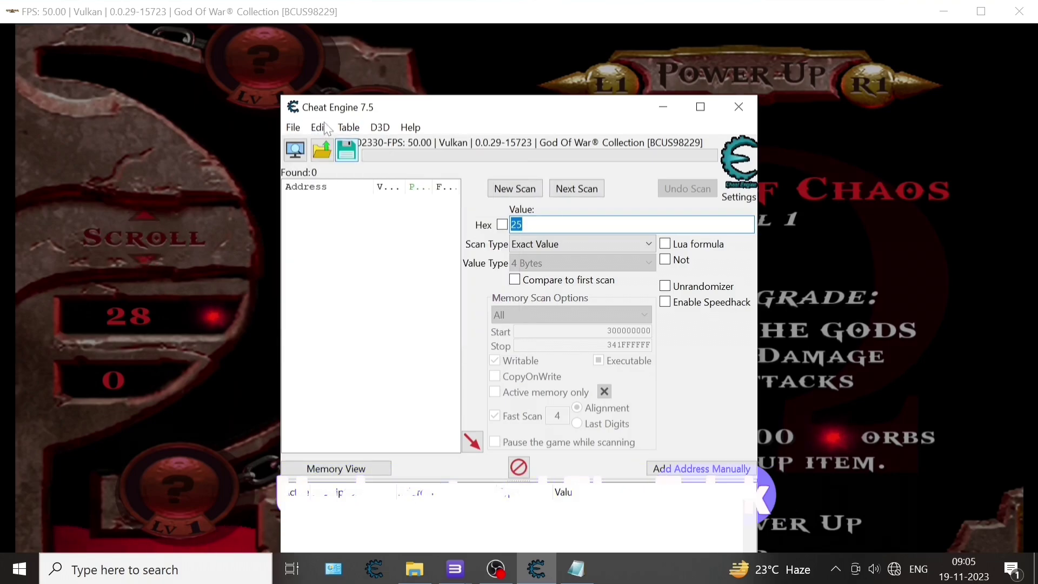
{"action": "left_click", "coordinate": [320, 127]}
{"action": "left_click", "coordinate": [335, 144]}
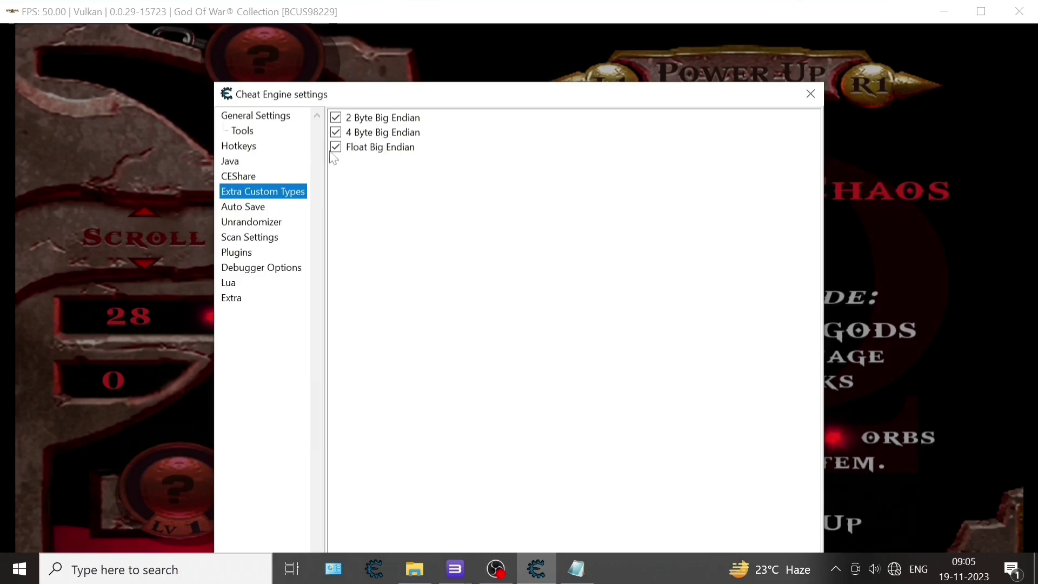
{"action": "left_click", "coordinate": [243, 241]}
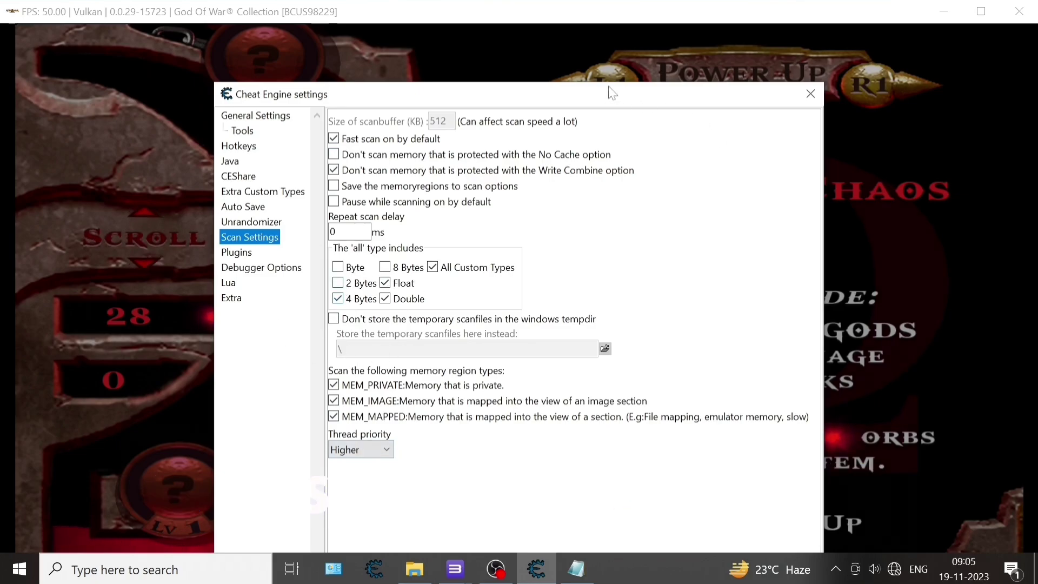
{"action": "left_click_drag", "start_coordinate": [610, 93], "coordinate": [612, 25]}
{"action": "left_click", "coordinate": [493, 518]}
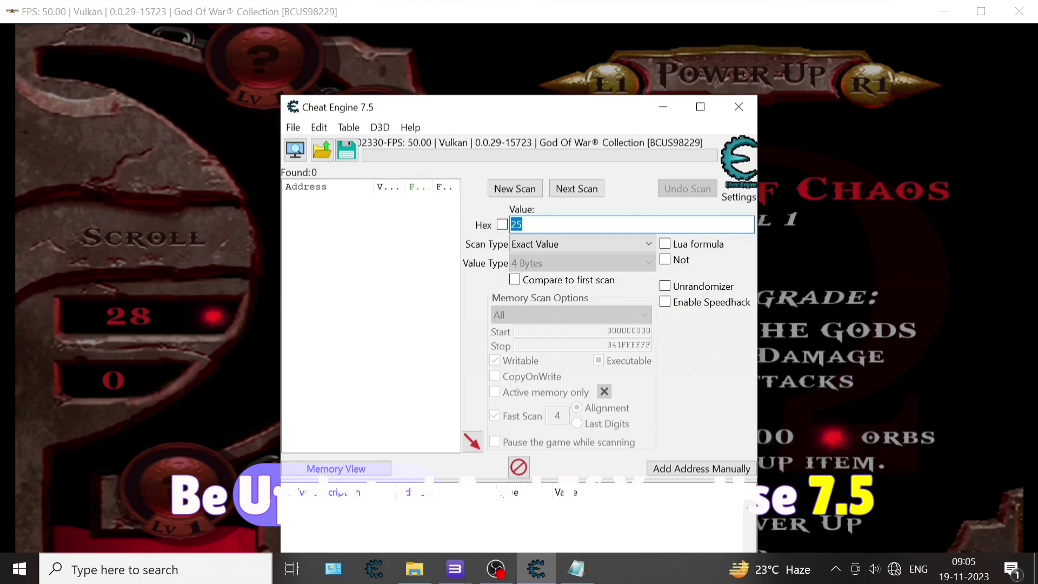
Open the God of War Collection game window's process from the process list
{"action": "left_click", "coordinate": [295, 149]}
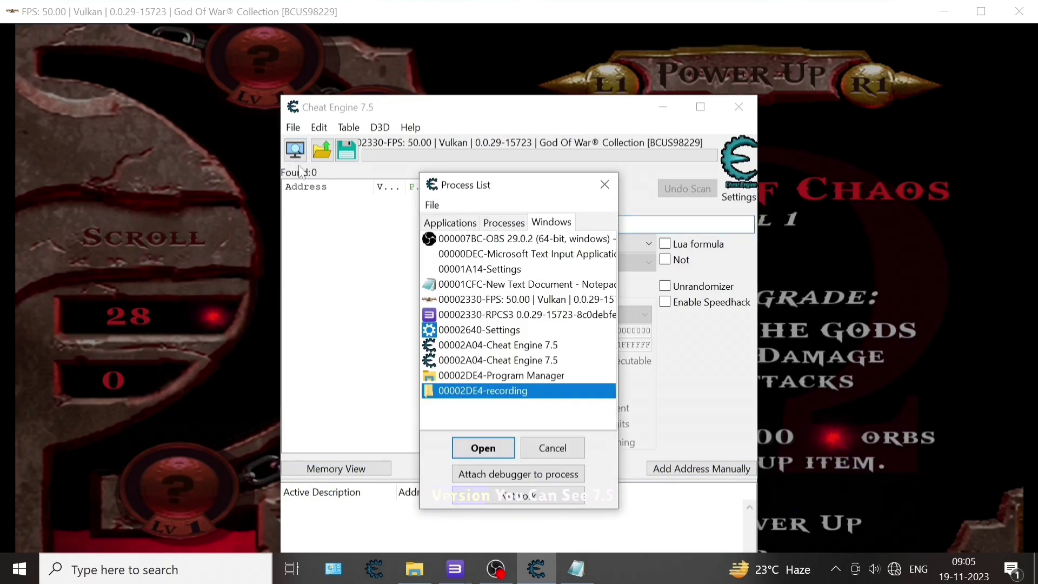
{"action": "left_click", "coordinate": [463, 301]}
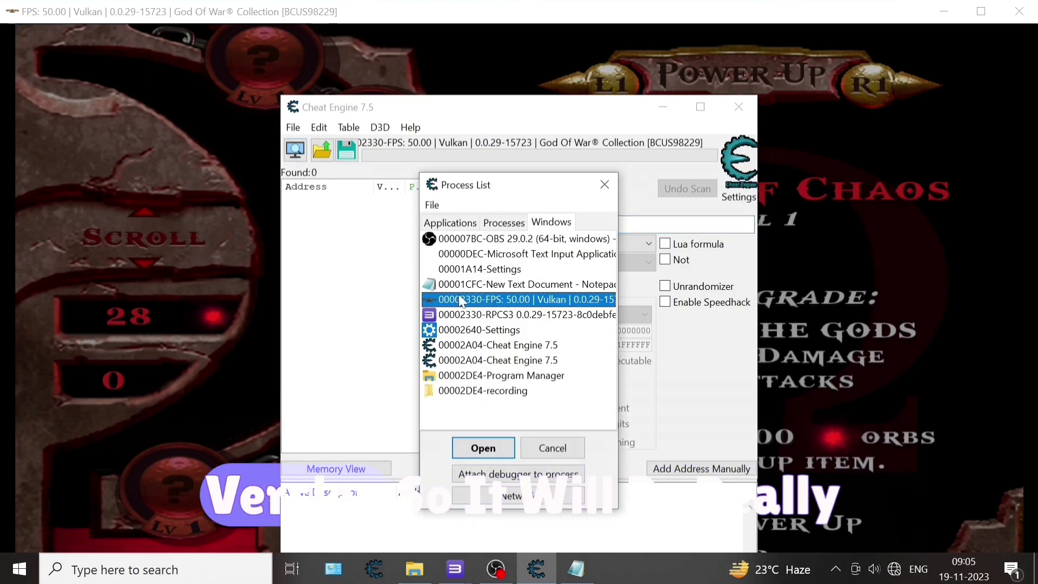
{"action": "double_click", "coordinate": [502, 299]}
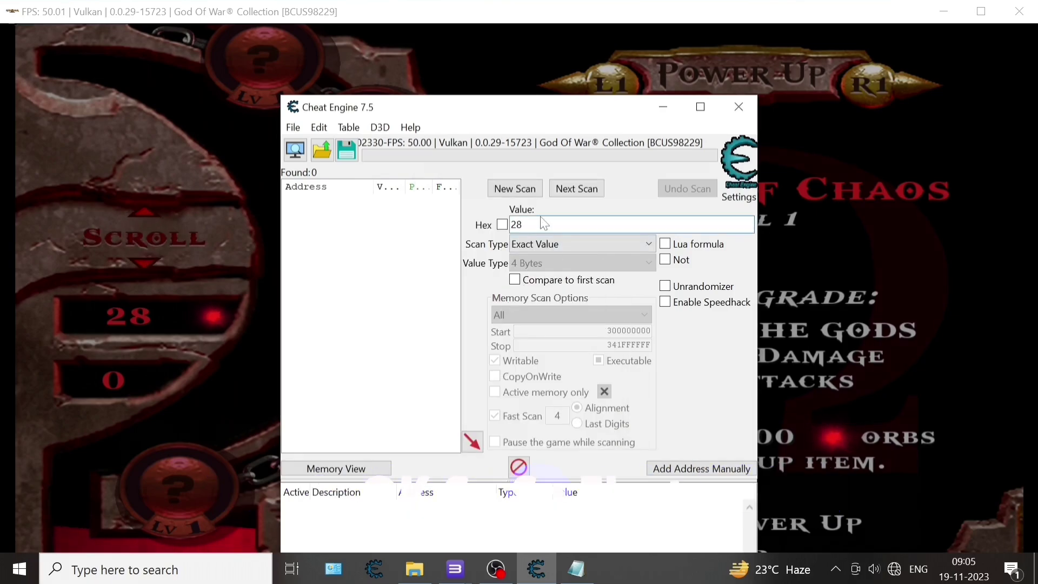
Run a first scan for the exact 4 Bytes value 28
{"action": "left_click", "coordinate": [565, 194]}
{"action": "left_click", "coordinate": [523, 195]}
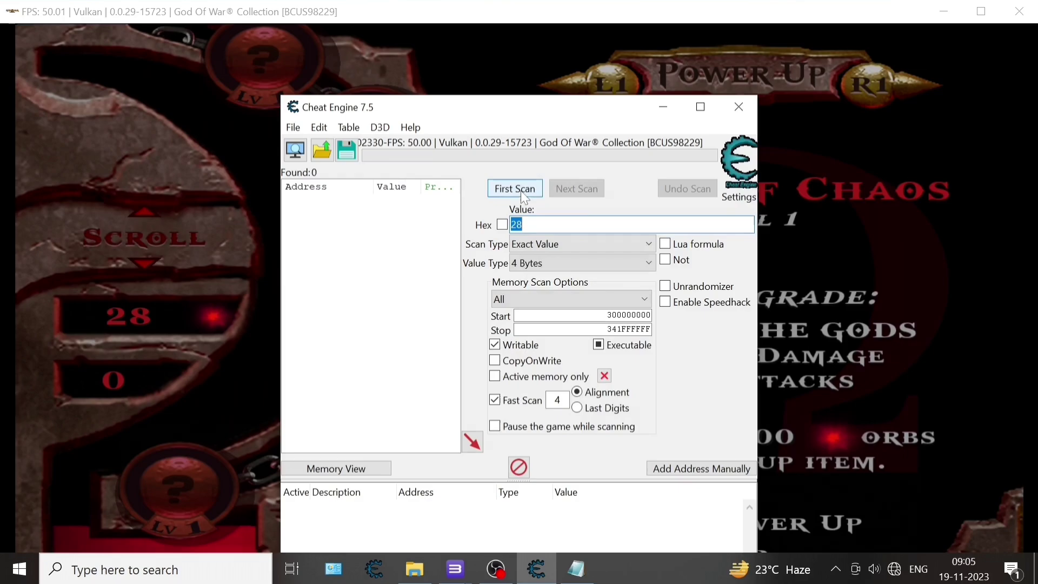
{"action": "left_click", "coordinate": [523, 195]}
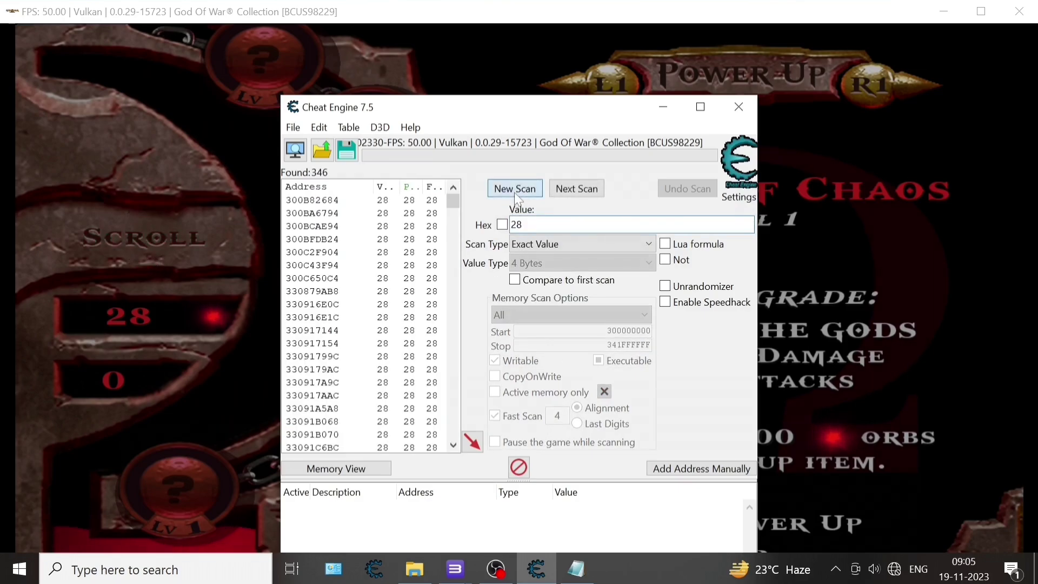
Reset to a new scan and set the value type to All
{"action": "left_click", "coordinate": [515, 190]}
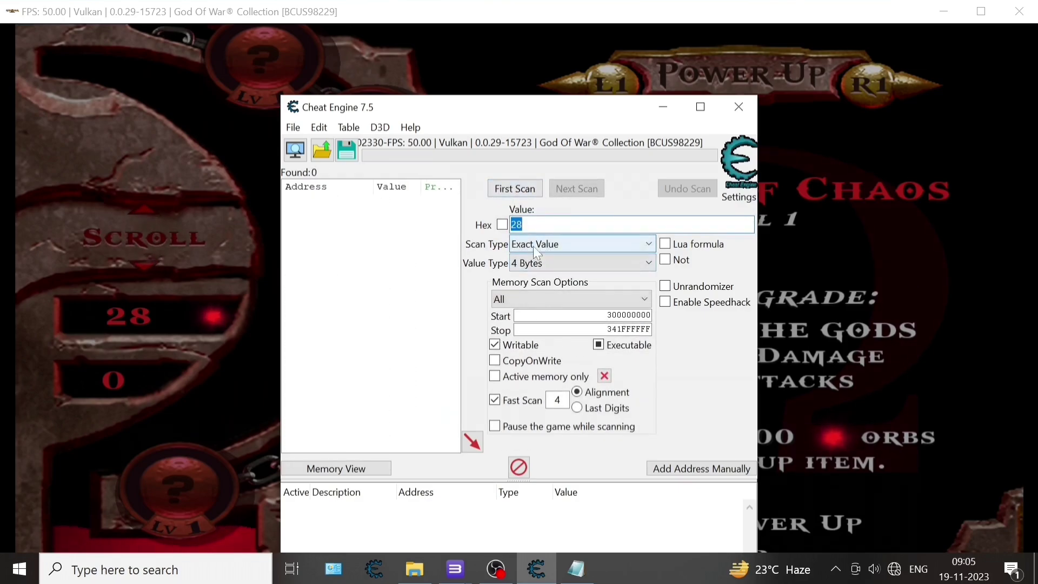
{"action": "left_click", "coordinate": [521, 264]}
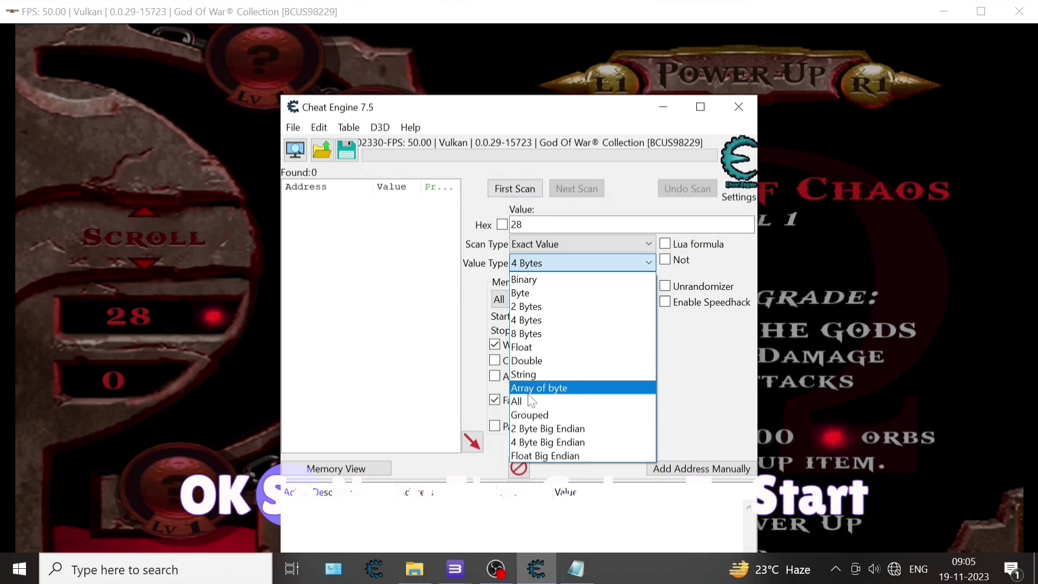
{"action": "left_click", "coordinate": [541, 384]}
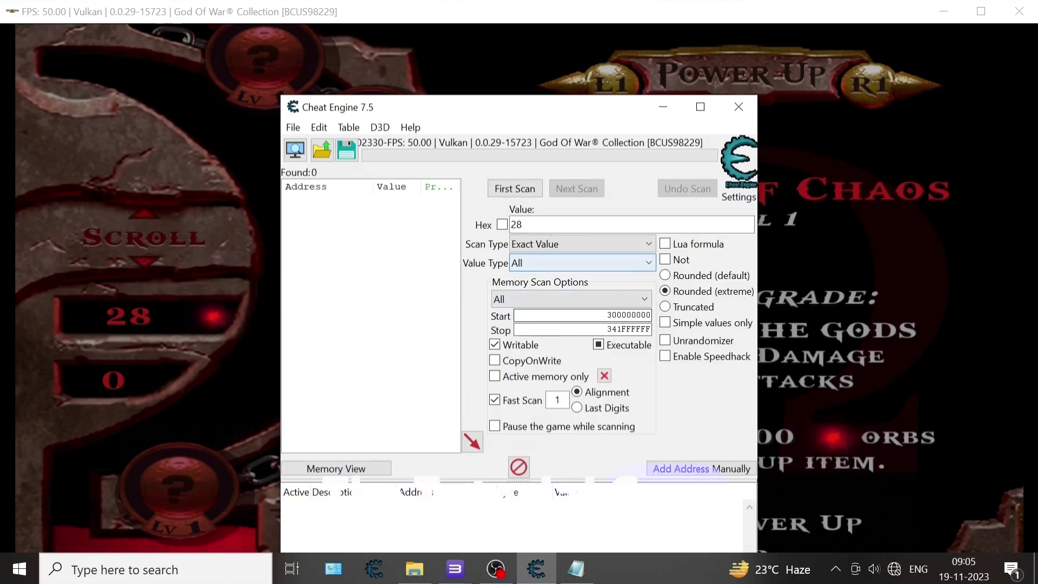
Copy the start address 300000000 from the Notepad document and close Cheat Engine
{"action": "left_click", "coordinate": [576, 568]}
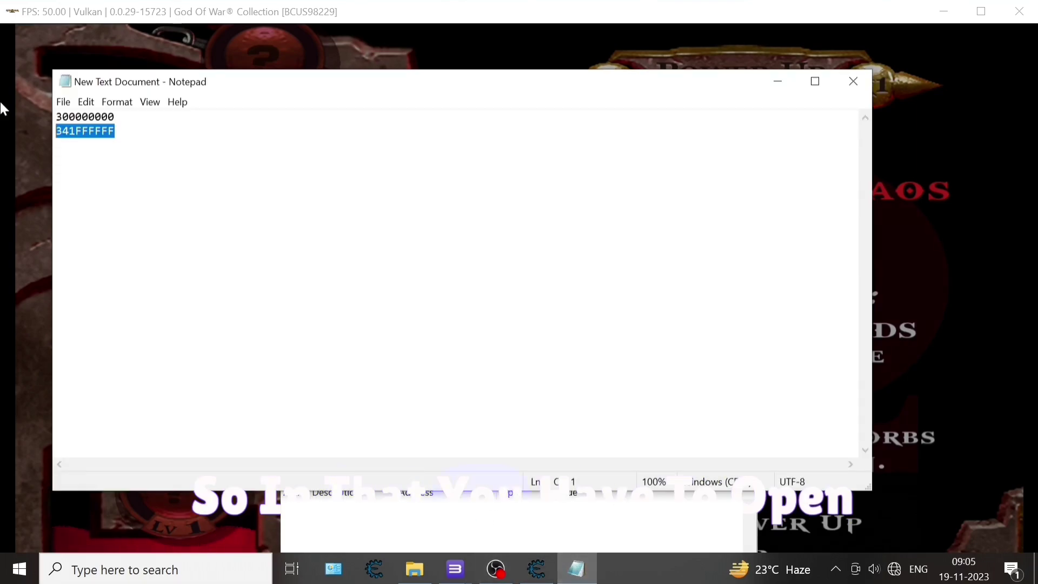
{"action": "left_click_drag", "start_coordinate": [114, 116], "coordinate": [56, 116]}
{"action": "key", "text": "ctrl+c"}
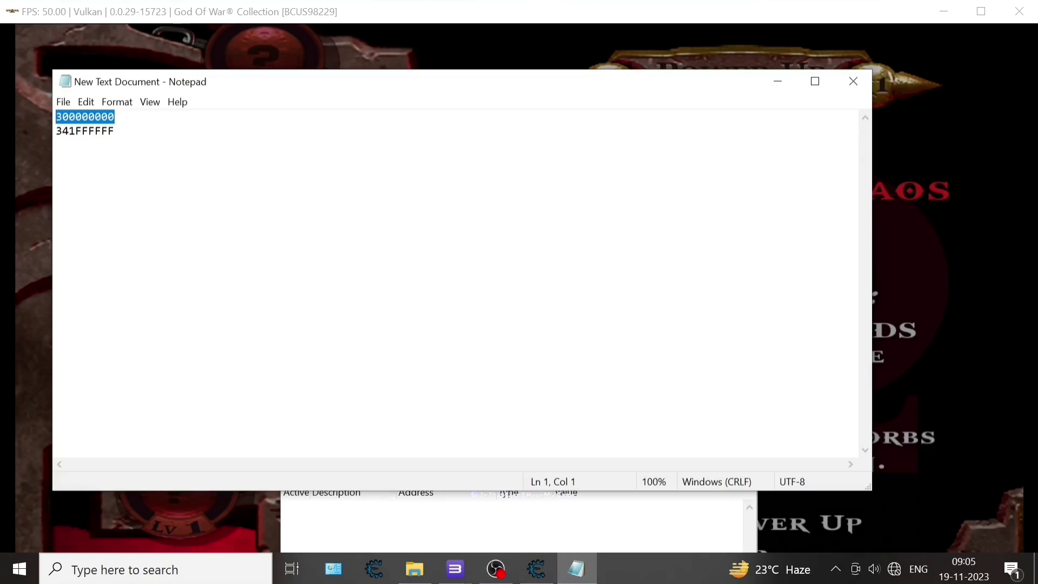
{"action": "left_click", "coordinate": [787, 86]}
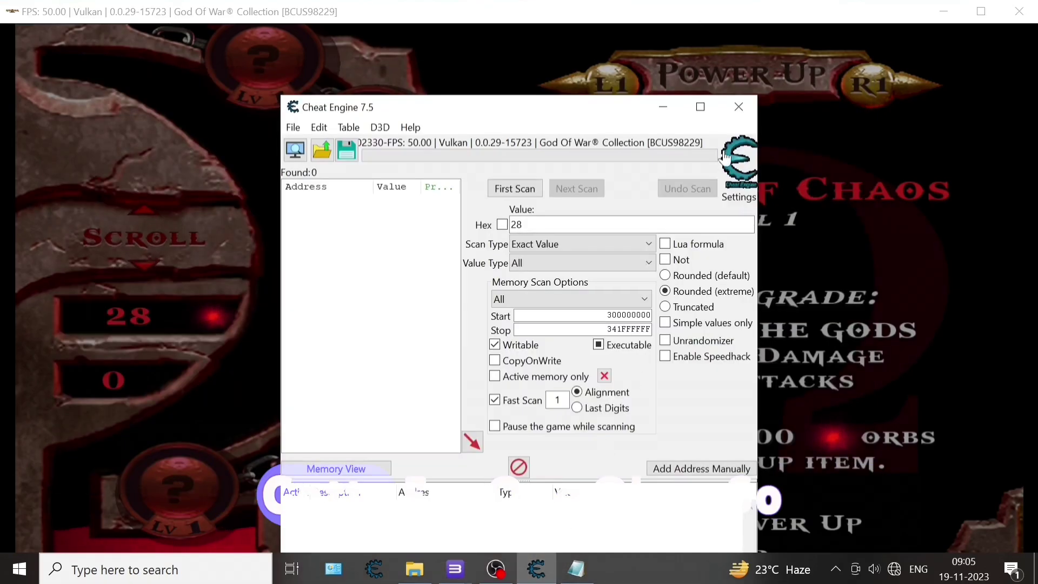
{"action": "left_click", "coordinate": [738, 106]}
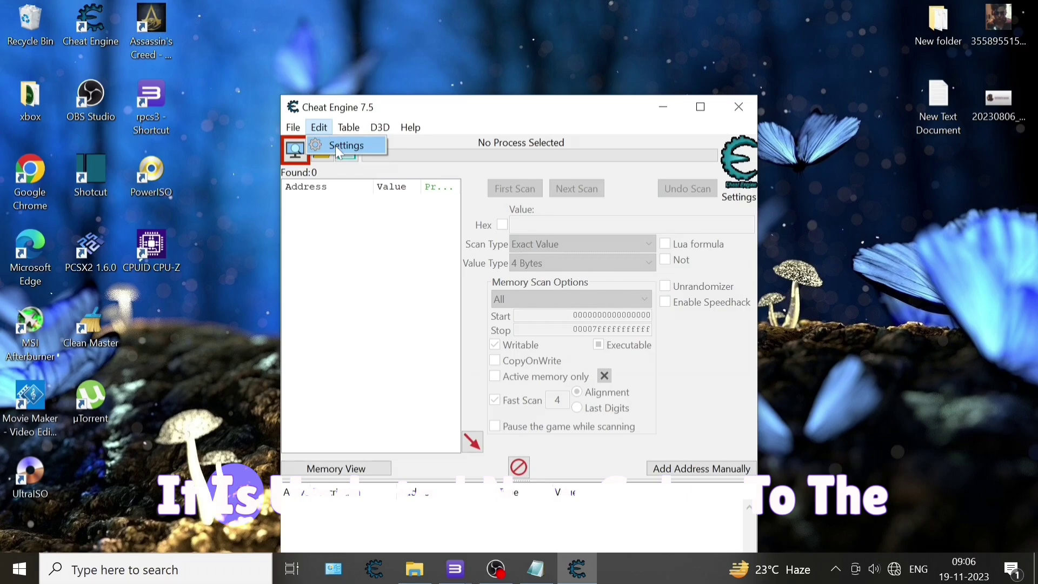
Check the big endian types under Extra Custom Types and the options under Scan Settings, and accept the settings
{"action": "left_click", "coordinate": [340, 144]}
{"action": "left_click", "coordinate": [254, 122]}
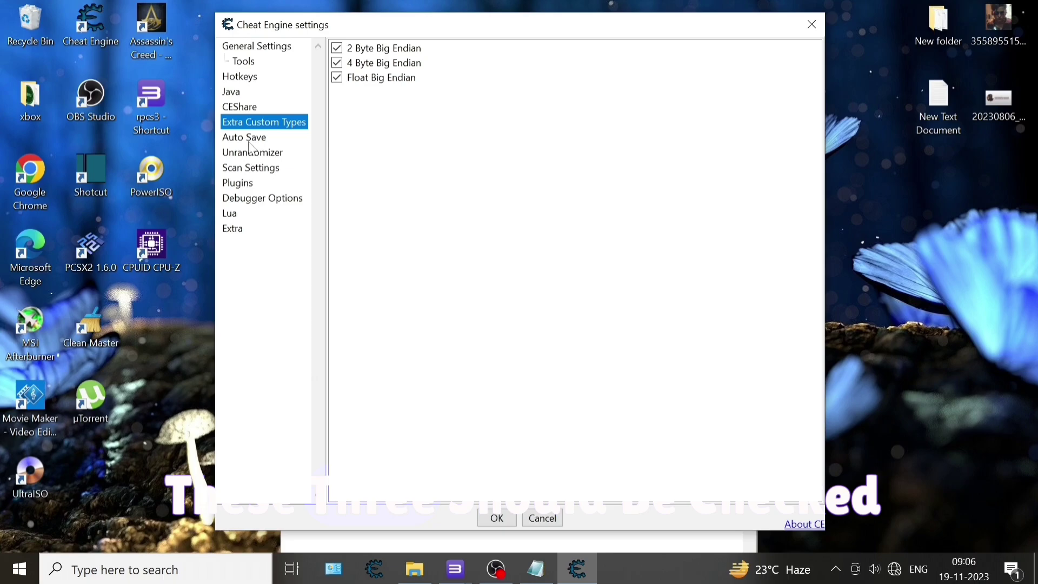
{"action": "left_click", "coordinate": [250, 168]}
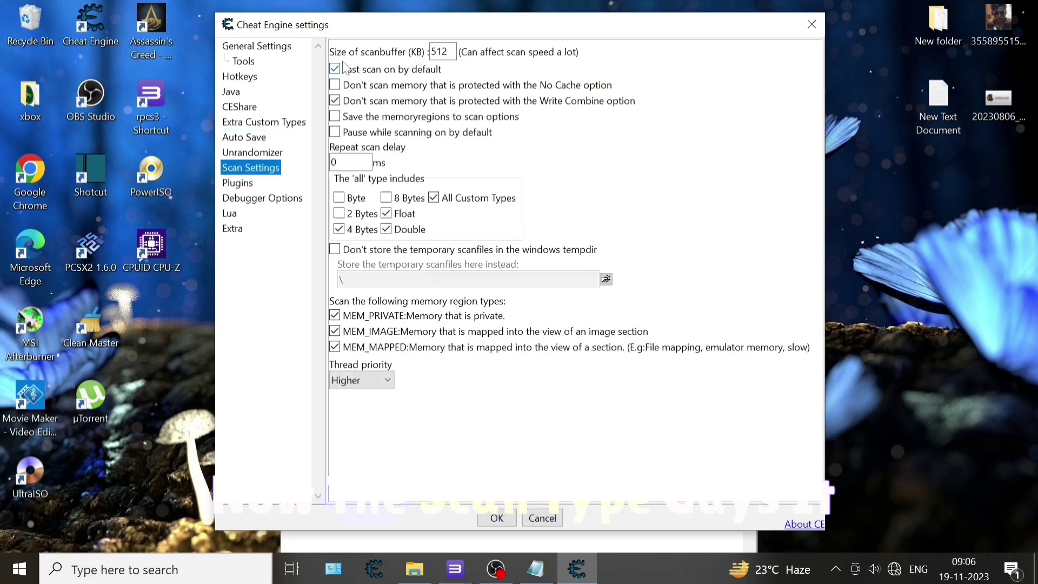
{"action": "left_click", "coordinate": [386, 229]}
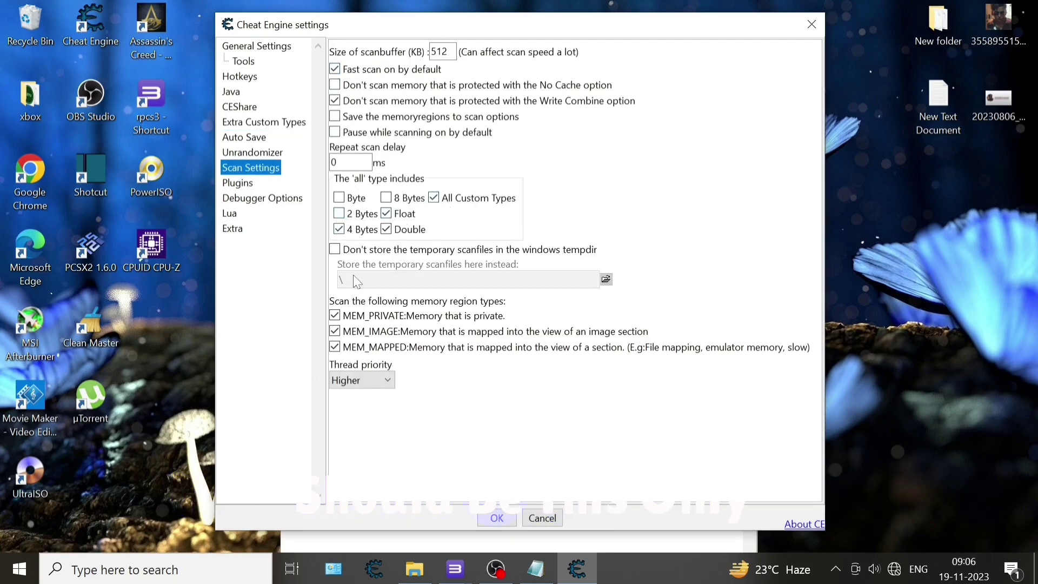
{"action": "left_click", "coordinate": [496, 518]}
Open the God of War Collection game window's process and set the scan's value type to All
{"action": "left_click", "coordinate": [295, 151]}
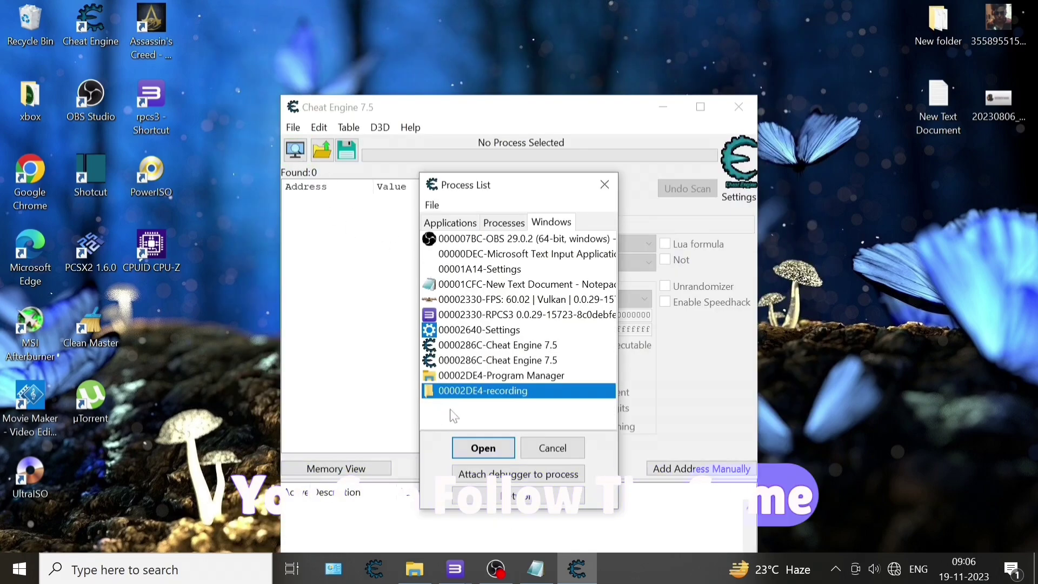
{"action": "left_click", "coordinate": [525, 304]}
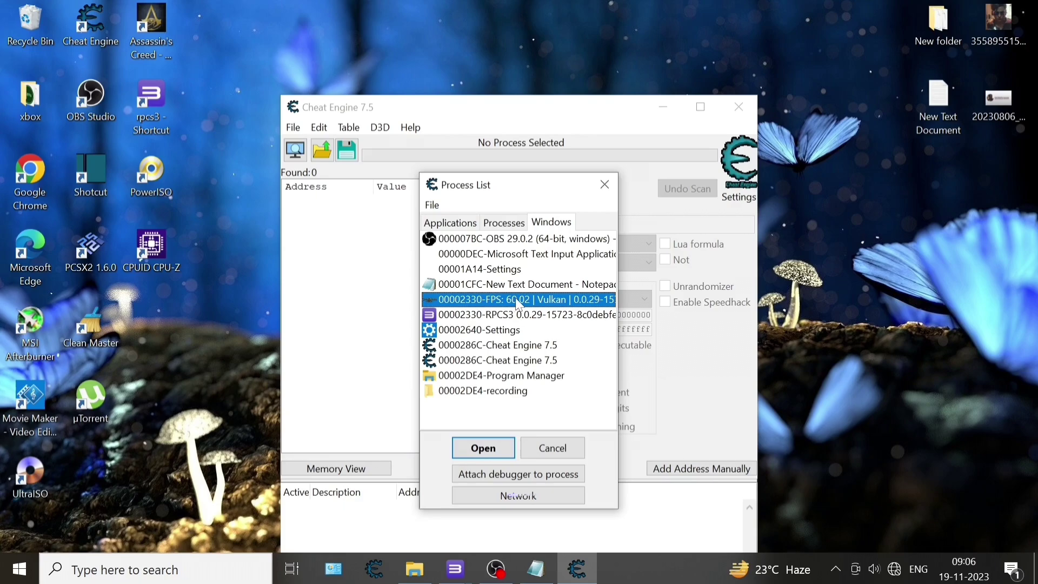
{"action": "left_click", "coordinate": [482, 448]}
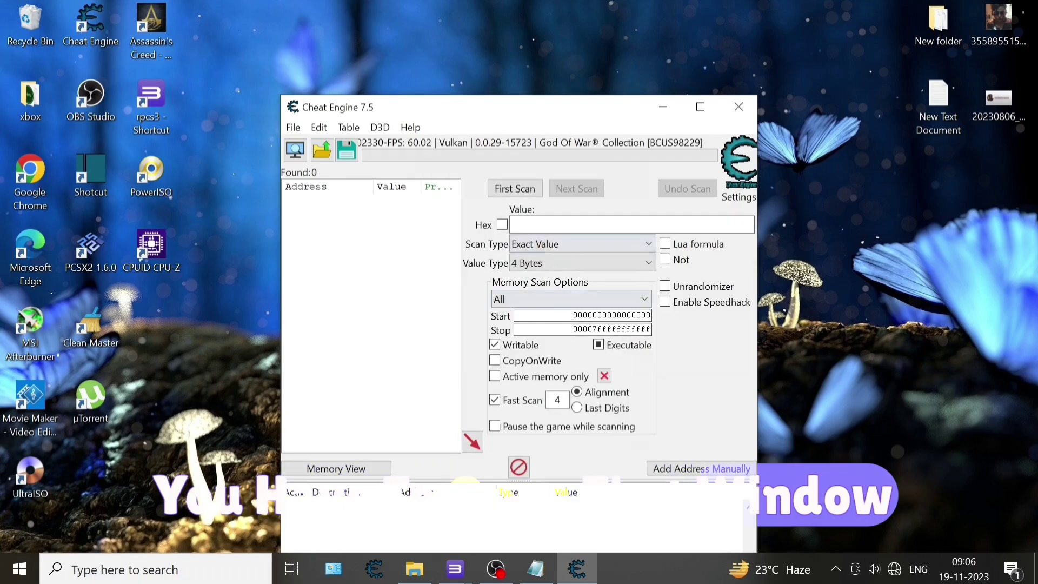
{"action": "left_click", "coordinate": [578, 263]}
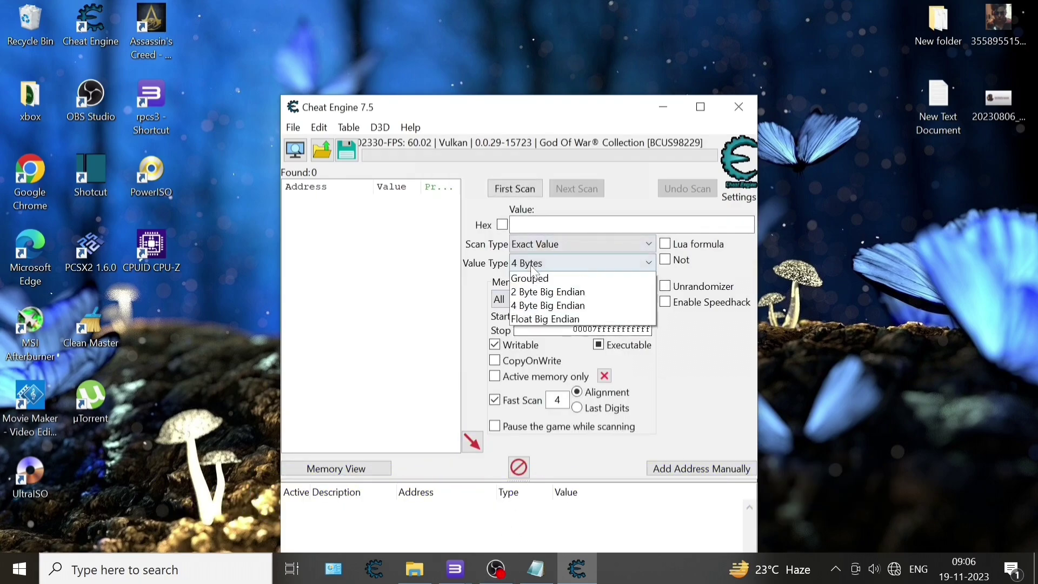
{"action": "left_click", "coordinate": [535, 397]}
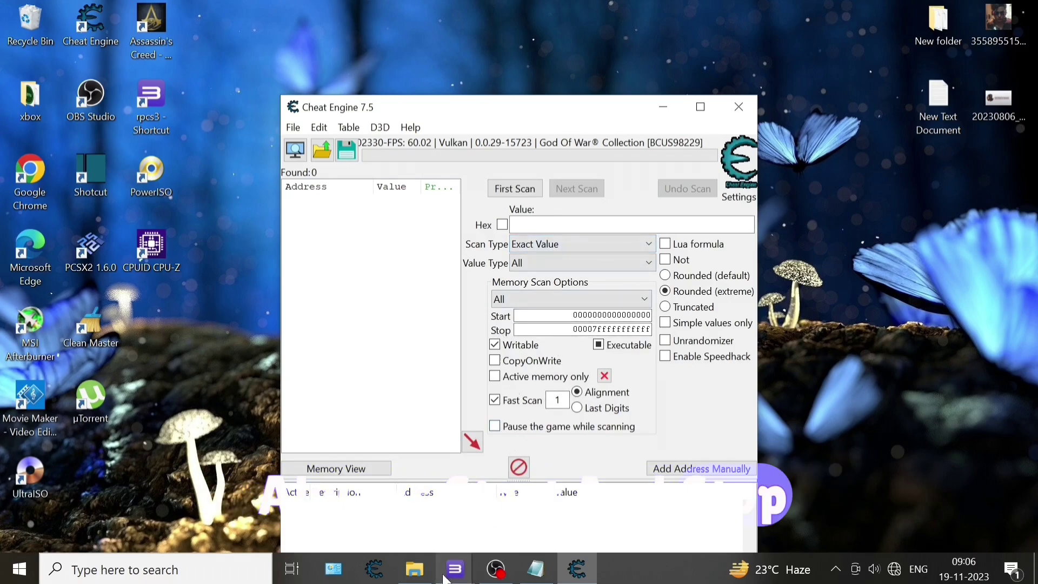
Set the memory scan's start address to 300000000, copied from the Notepad document
{"action": "left_click", "coordinate": [545, 576]}
{"action": "left_click", "coordinate": [114, 131]}
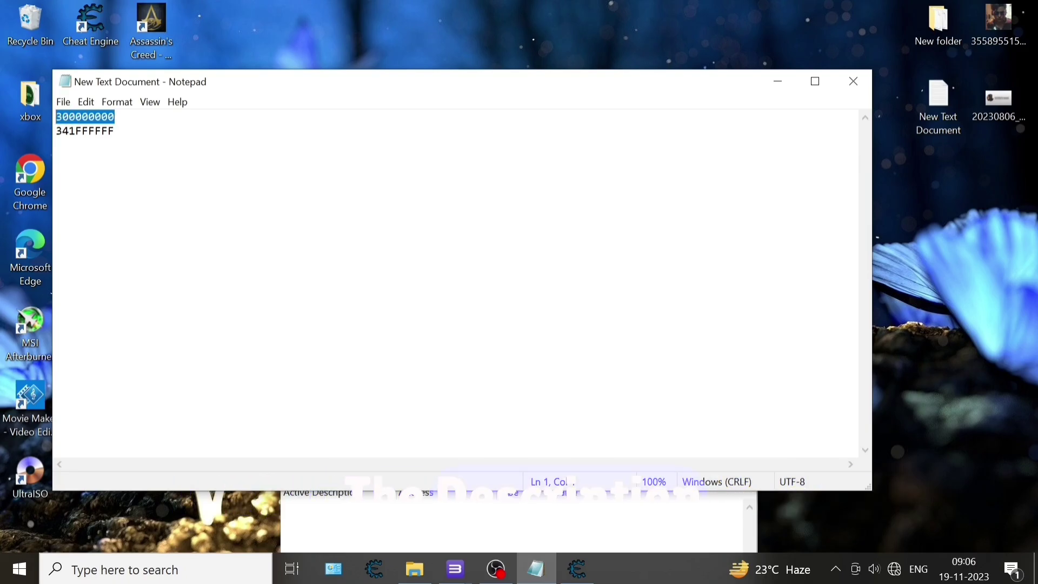
{"action": "left_click", "coordinate": [777, 81]}
{"action": "double_click", "coordinate": [611, 315]}
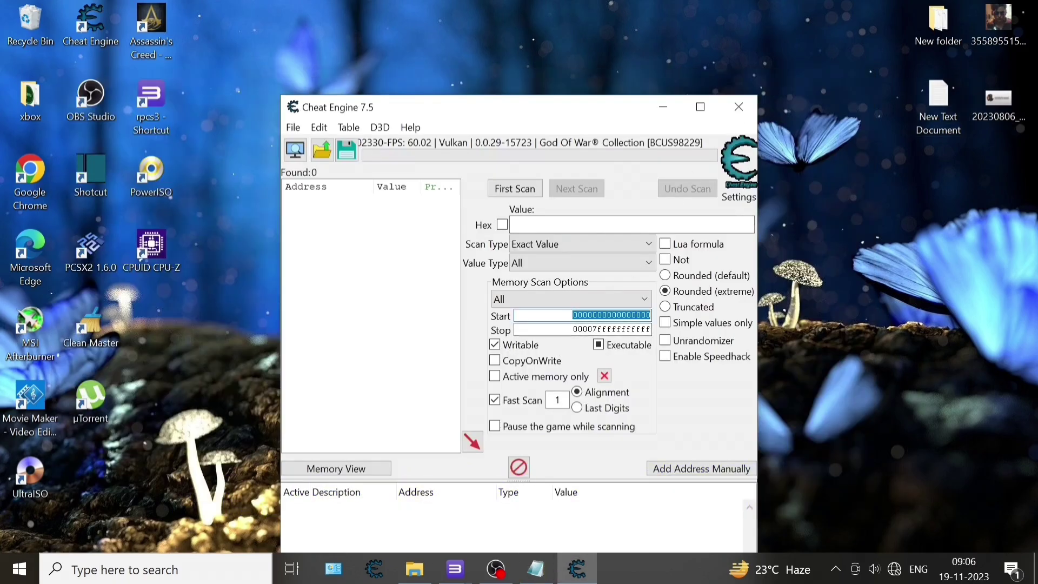
{"action": "key", "text": "ctrl+v"}
Set the memory scan's stop address to 341FFFFFF, copied from the Notepad document
{"action": "left_click", "coordinate": [535, 569]}
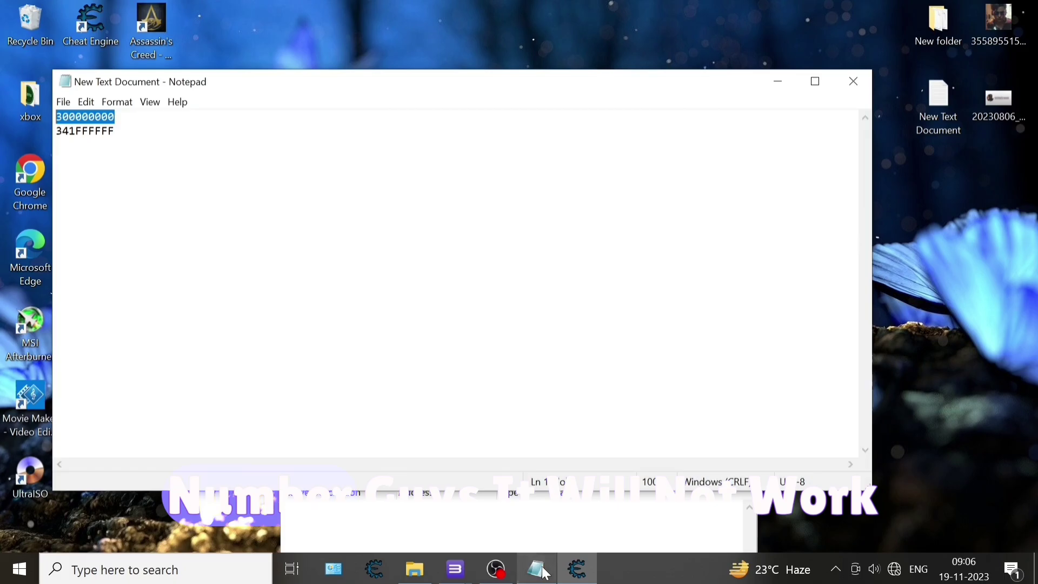
{"action": "left_click", "coordinate": [114, 131]}
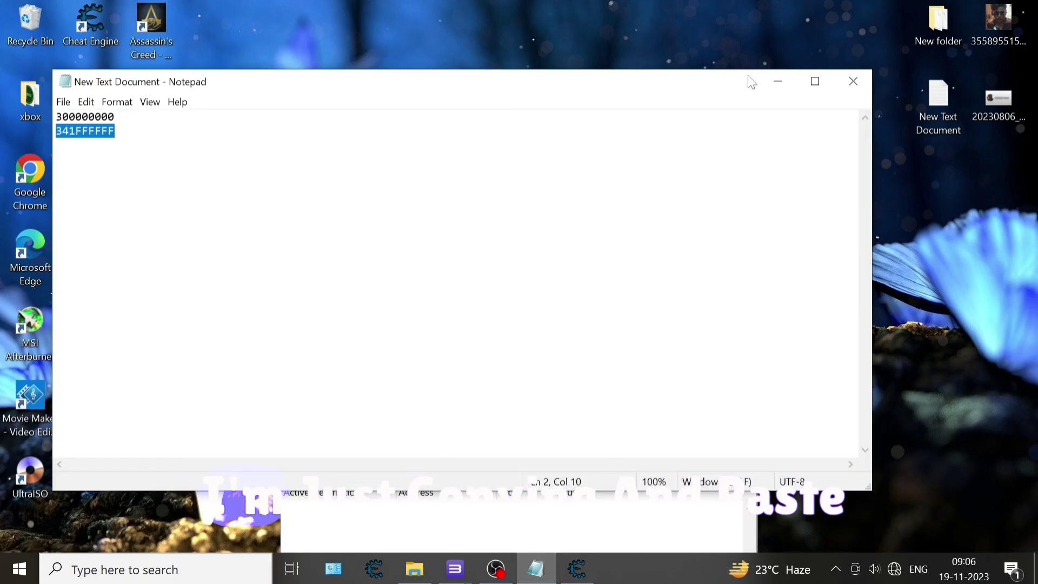
{"action": "left_click", "coordinate": [778, 81]}
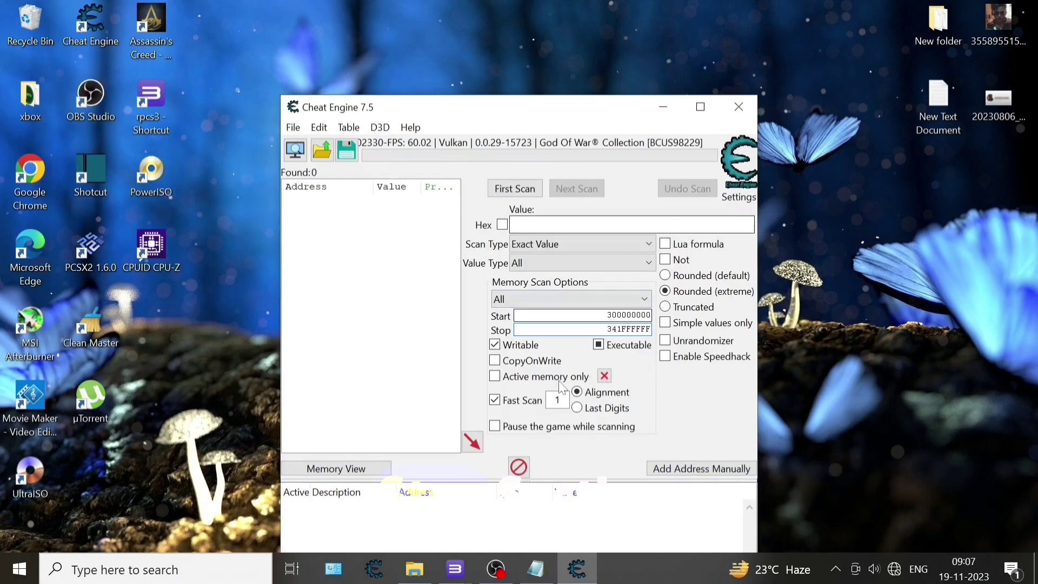
Reposition the Cheat Engine window and switch to the God of War Collection game to read the red orb count
{"action": "left_click_drag", "start_coordinate": [576, 115], "coordinate": [582, 49]}
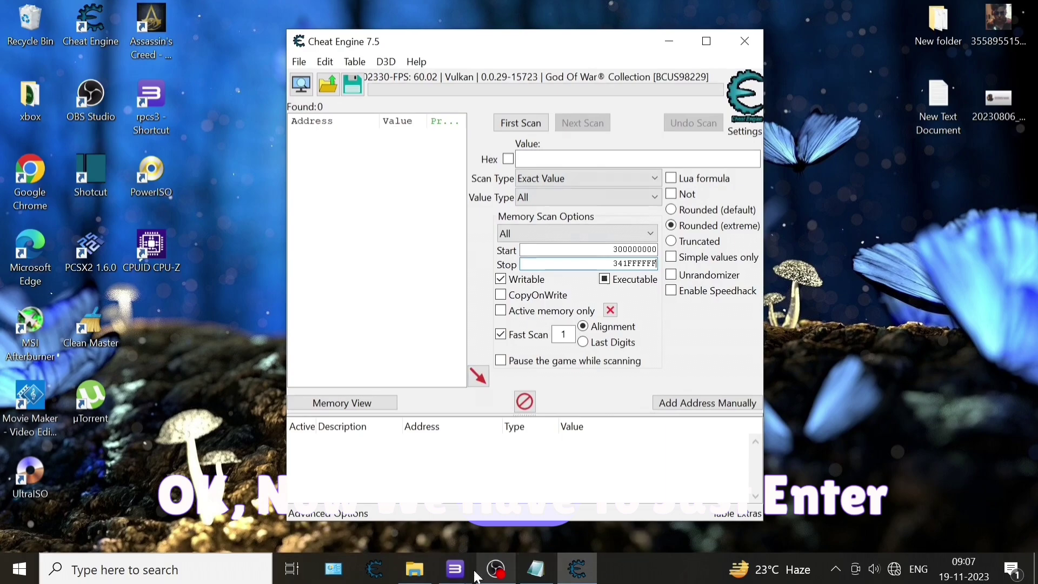
{"action": "mouse_move", "coordinate": [456, 568]}
{"action": "left_click", "coordinate": [514, 533]}
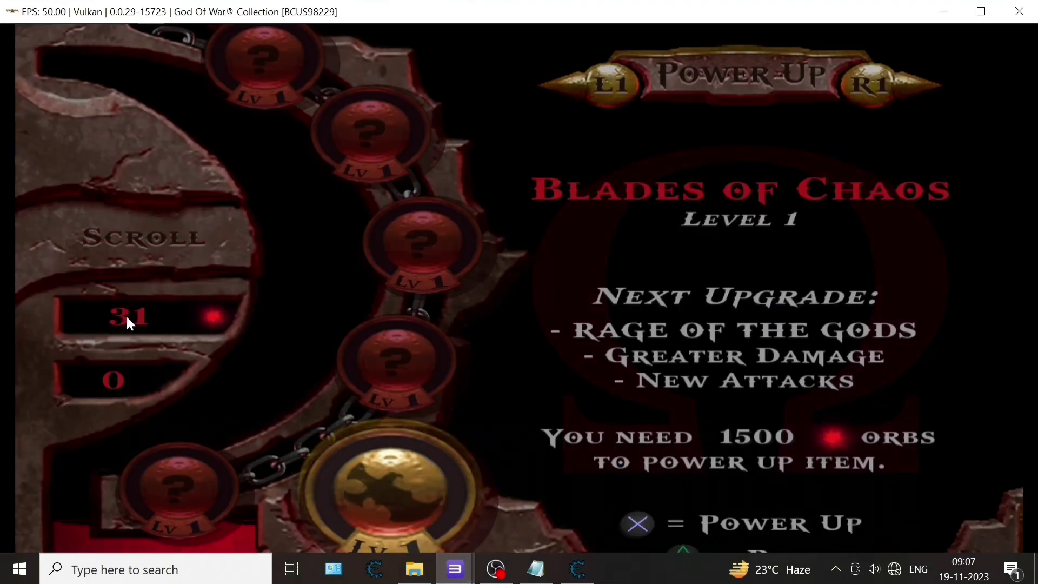
Return to Cheat Engine and run a first scan for the exact value 31, the current red orb count
{"action": "left_click", "coordinate": [943, 11]}
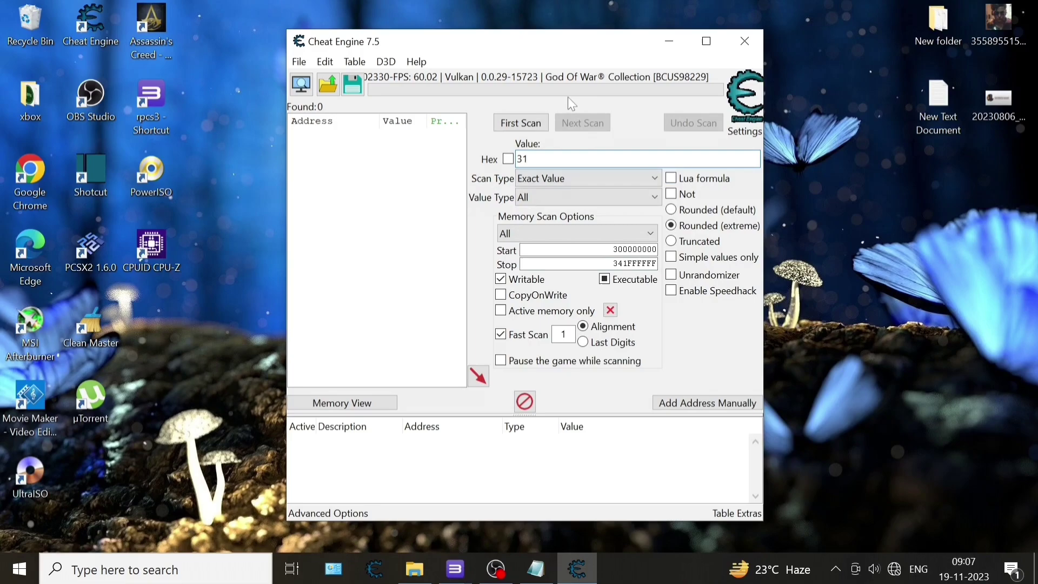
{"action": "left_click", "coordinate": [528, 125]}
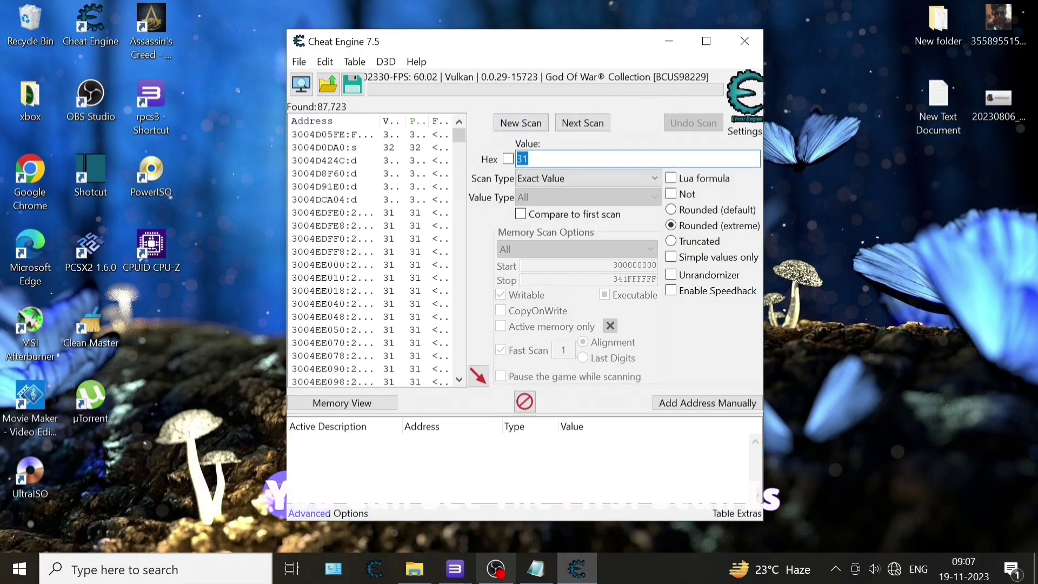
Collect more red orbs in the game, and narrow the Cheat Engine results with a next scan for 34
{"action": "left_click", "coordinate": [496, 573]}
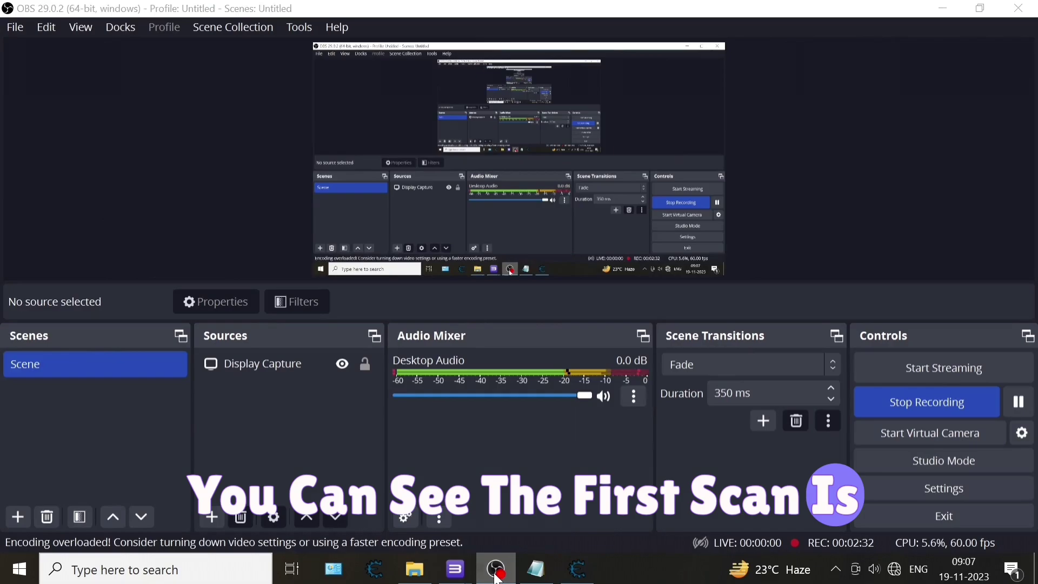
{"action": "left_click", "coordinate": [496, 573]}
{"action": "left_click", "coordinate": [534, 523]}
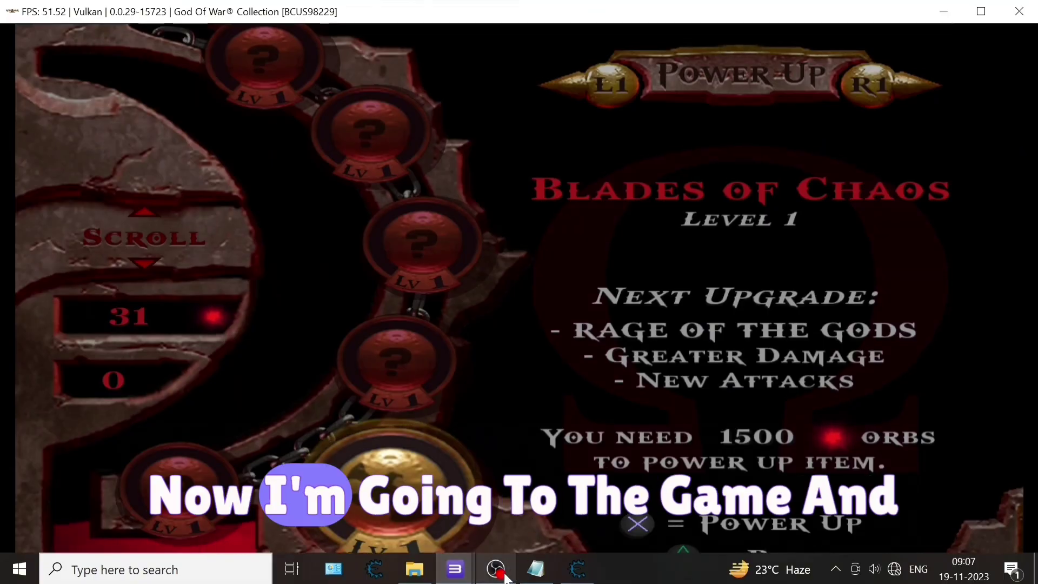
{"action": "left_click_drag", "start_coordinate": [497, 569], "coordinate": [405, 566]}
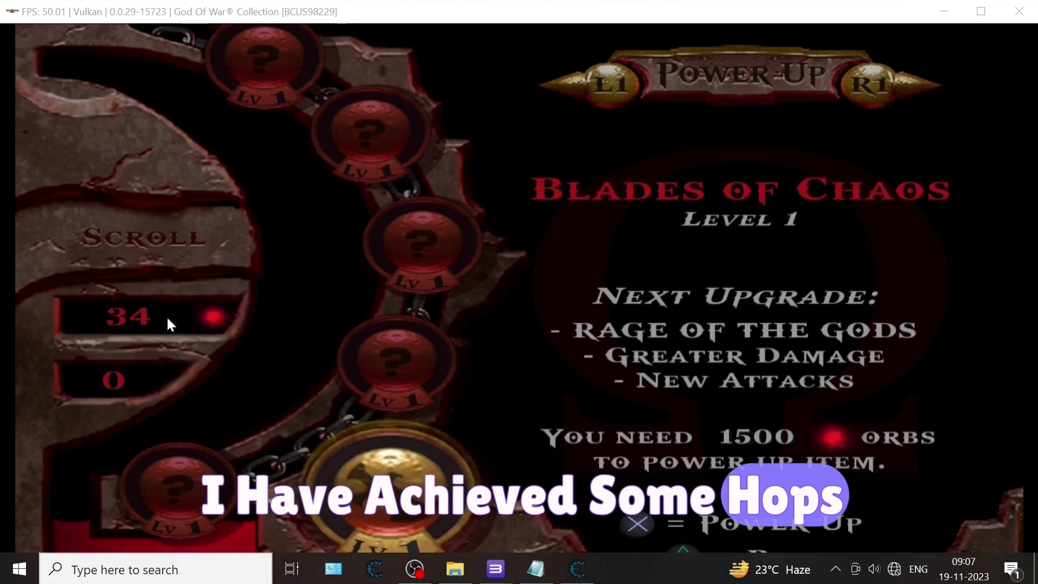
{"action": "left_click", "coordinate": [944, 11]}
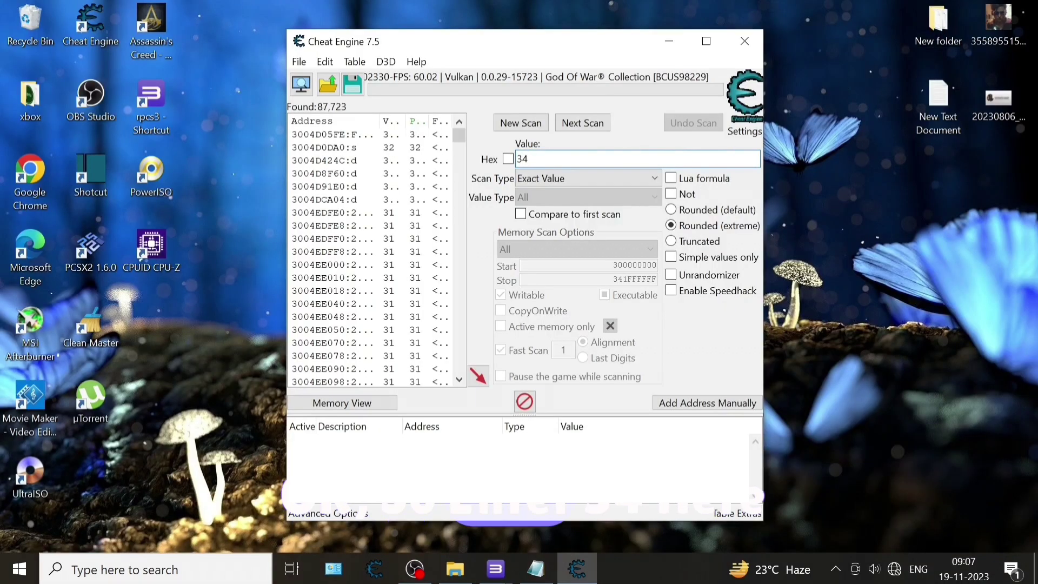
{"action": "left_click", "coordinate": [601, 123]}
{"action": "left_click", "coordinate": [602, 123]}
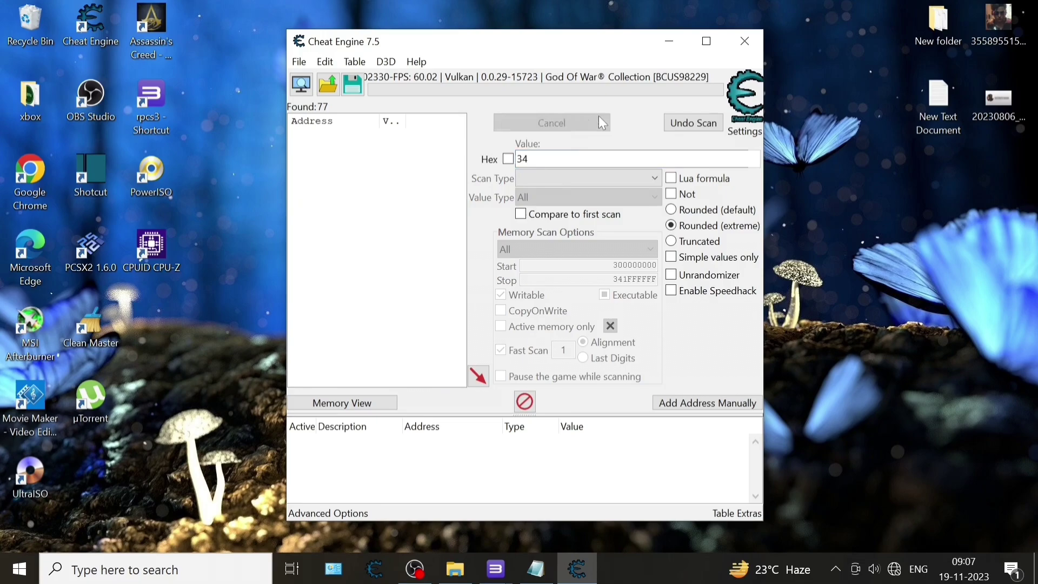
Earn more red orbs in the game, and filter the Cheat Engine results with a next scan for 40
{"action": "left_click", "coordinate": [414, 568]}
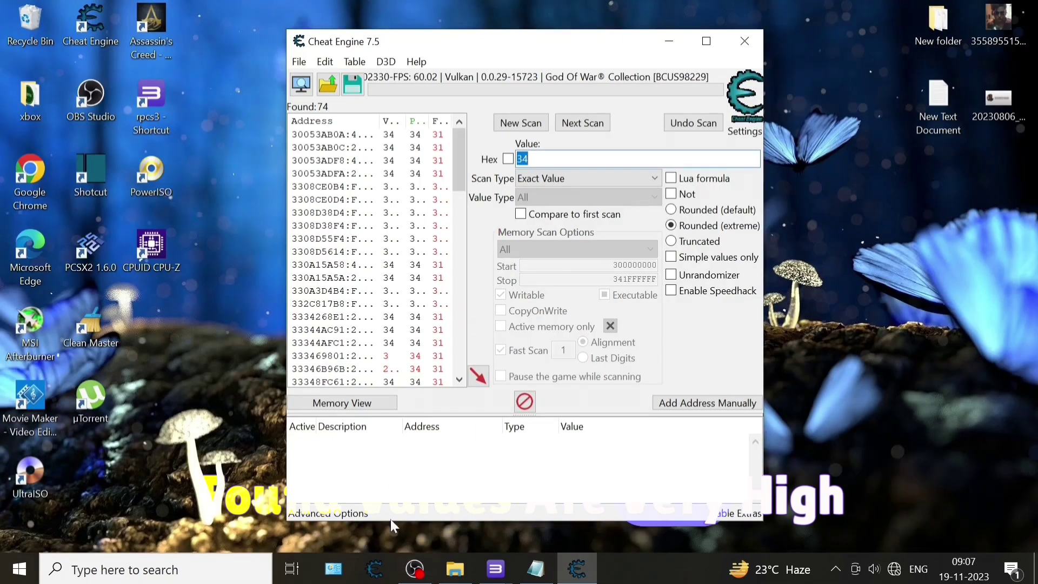
{"action": "left_click", "coordinate": [491, 577]}
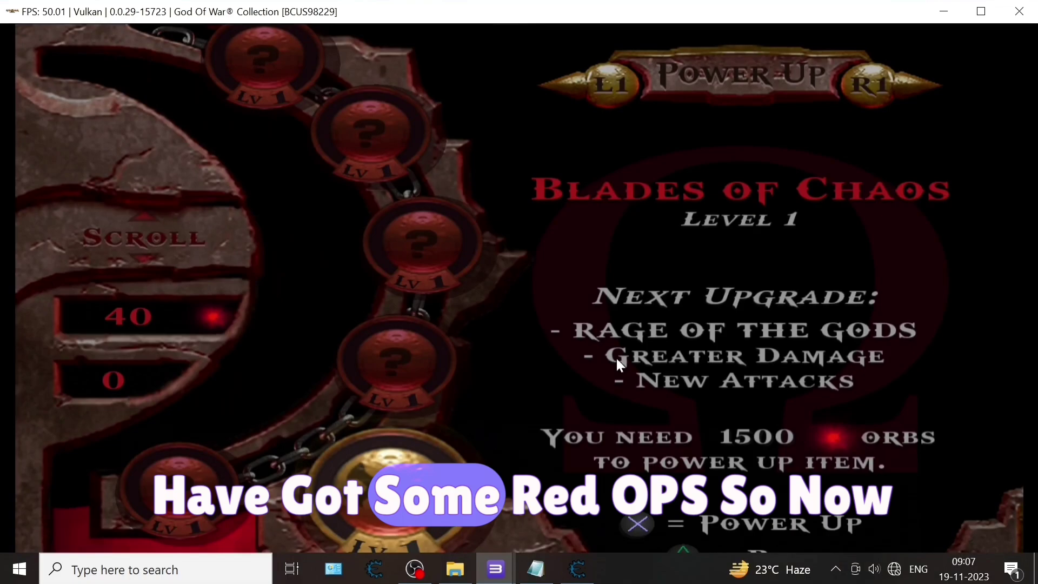
{"action": "left_click", "coordinate": [576, 574]}
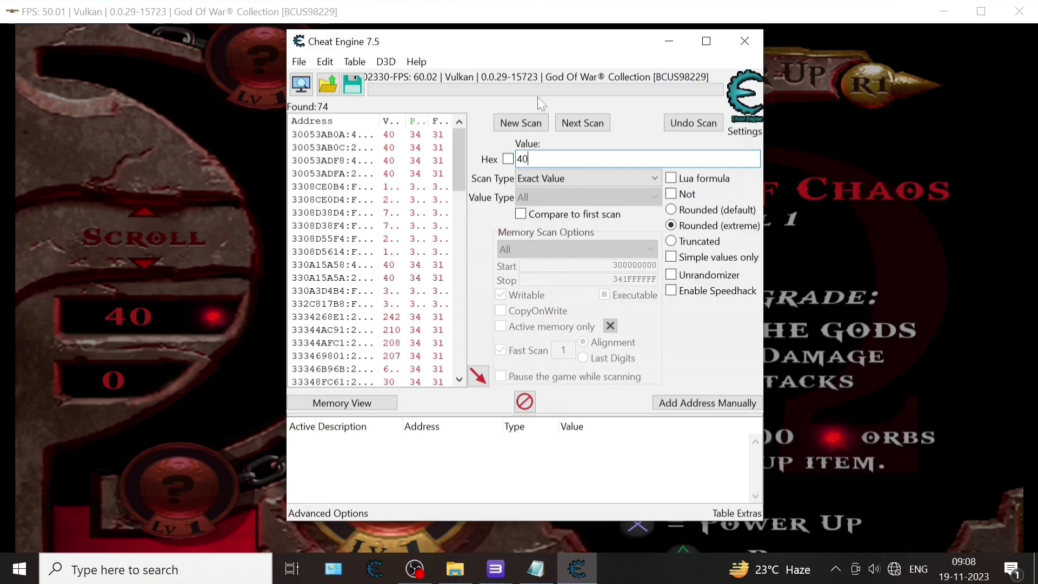
{"action": "left_click", "coordinate": [584, 122]}
{"action": "left_click", "coordinate": [583, 121]}
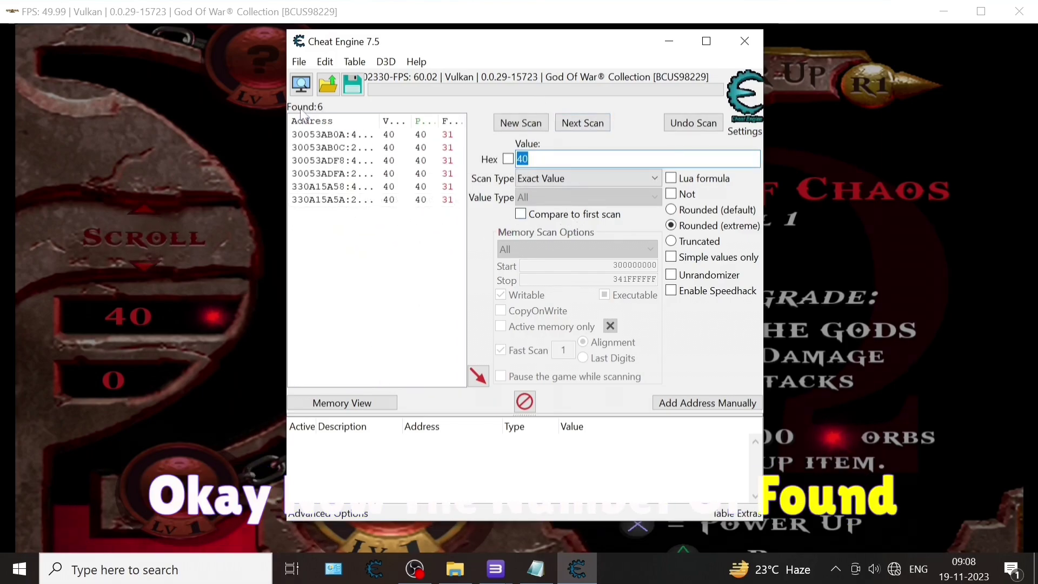
Resume the game, fight the enemies on the ship deck to earn more red orbs, and reopen the Power-Up screen
{"action": "left_click", "coordinate": [168, 160]}
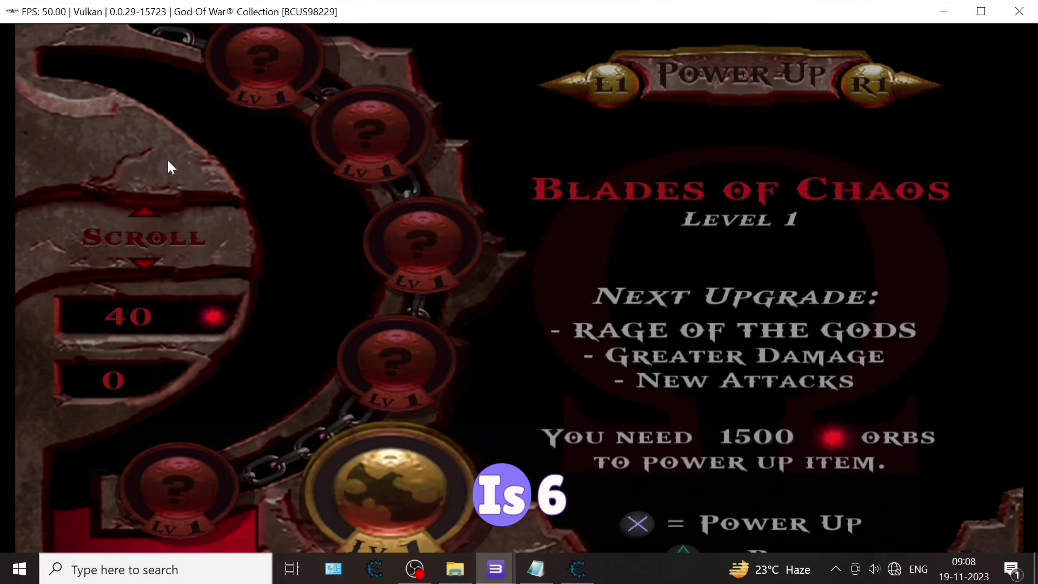
{"action": "key", "text": "v"}
{"action": "key", "text": "z"}
{"action": "key", "text": "z"}
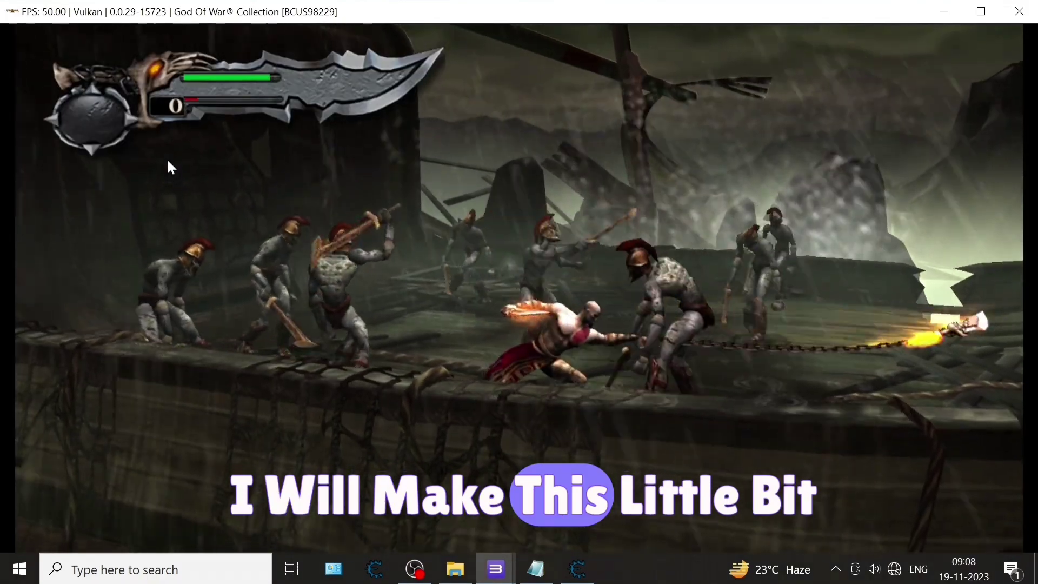
{"action": "key", "text": "d"}
{"action": "key", "text": "d"}
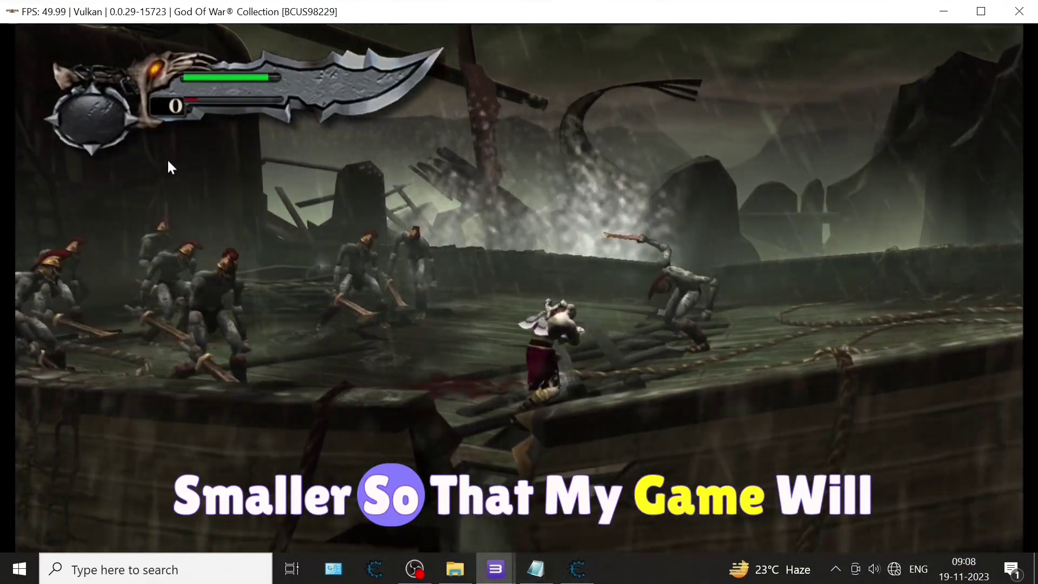
{"action": "key", "text": "z"}
{"action": "key", "text": "z"}
{"action": "key", "text": "v"}
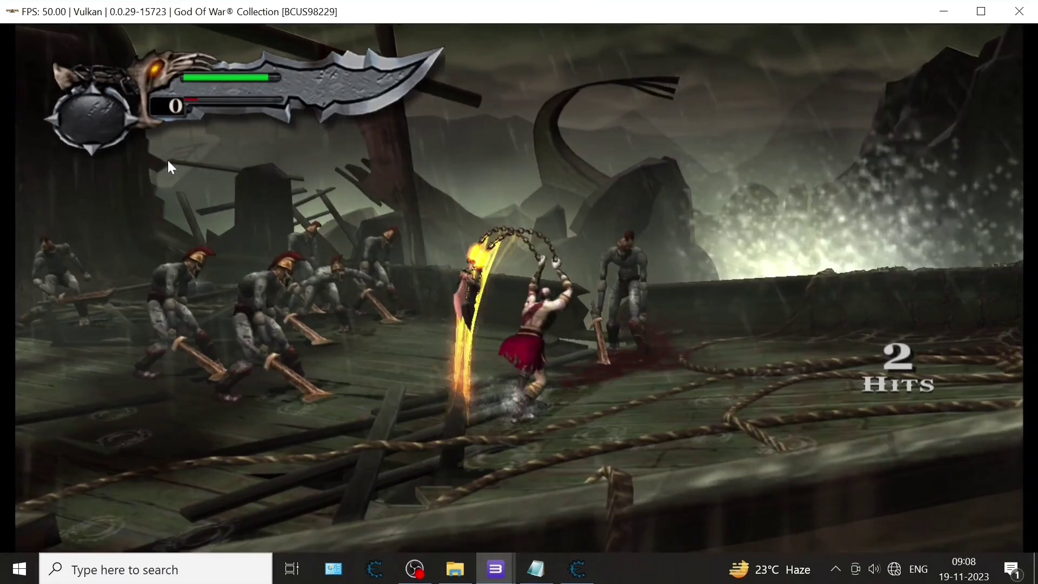
{"action": "key", "text": "a"}
{"action": "key", "text": "z"}
{"action": "key", "text": "z"}
{"action": "key", "text": "z"}
{"action": "key", "text": "z"}
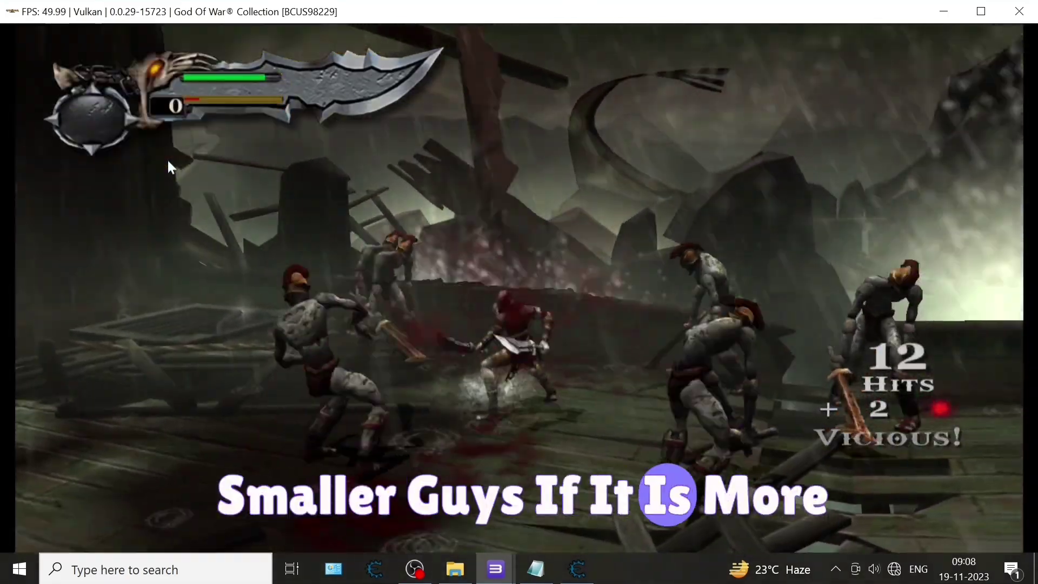
{"action": "key", "text": "z"}
{"action": "key", "text": "z"}
{"action": "key", "text": "z"}
{"action": "key", "text": "z"}
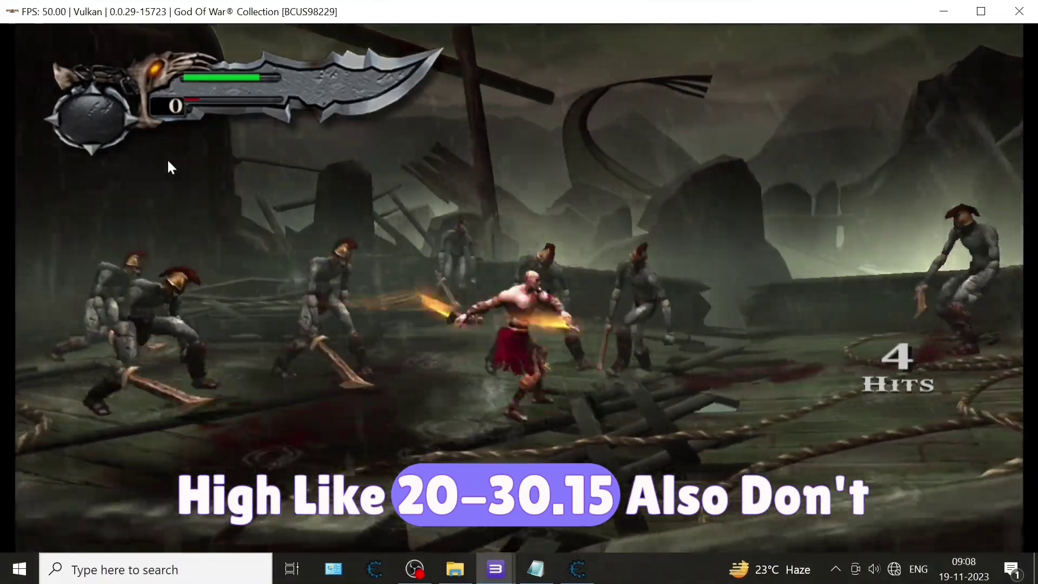
{"action": "key", "text": "z"}
{"action": "key", "text": "v"}
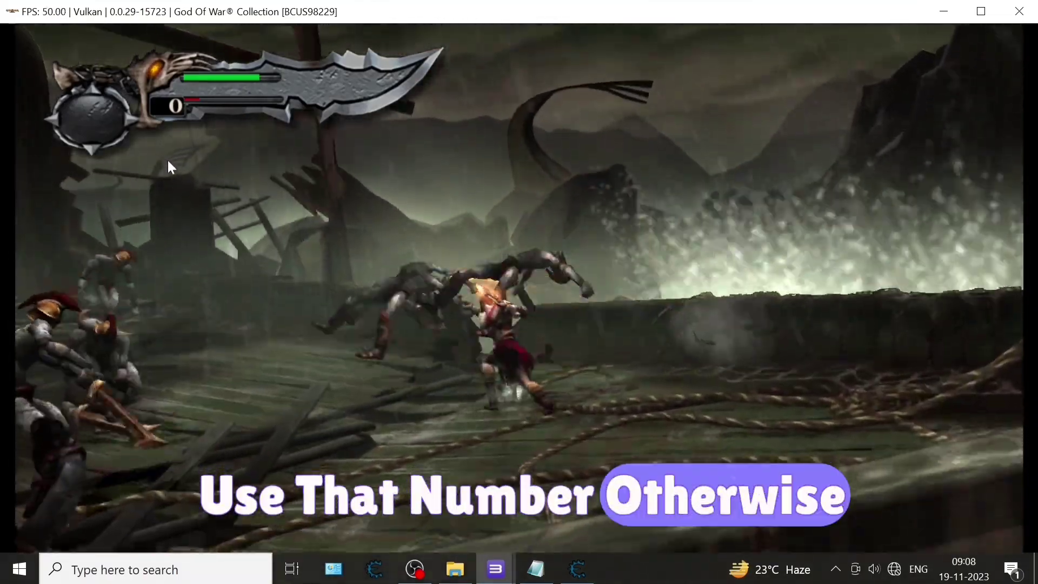
{"action": "key", "text": "z"}
{"action": "key", "text": "z"}
{"action": "key", "text": "v"}
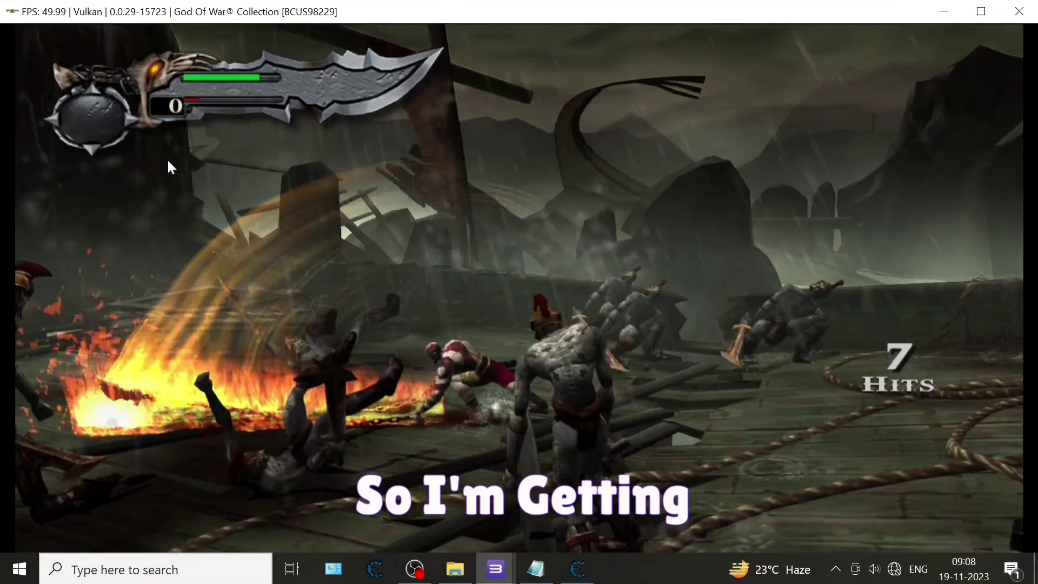
{"action": "key", "text": "d"}
{"action": "key", "text": "s"}
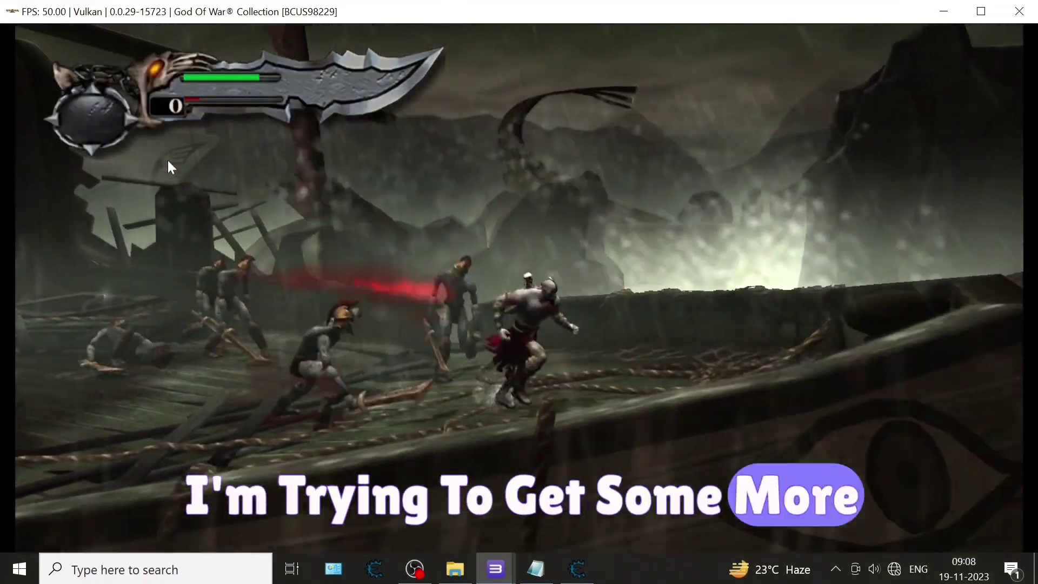
{"action": "key", "text": "End"}
{"action": "key", "text": "Return"}
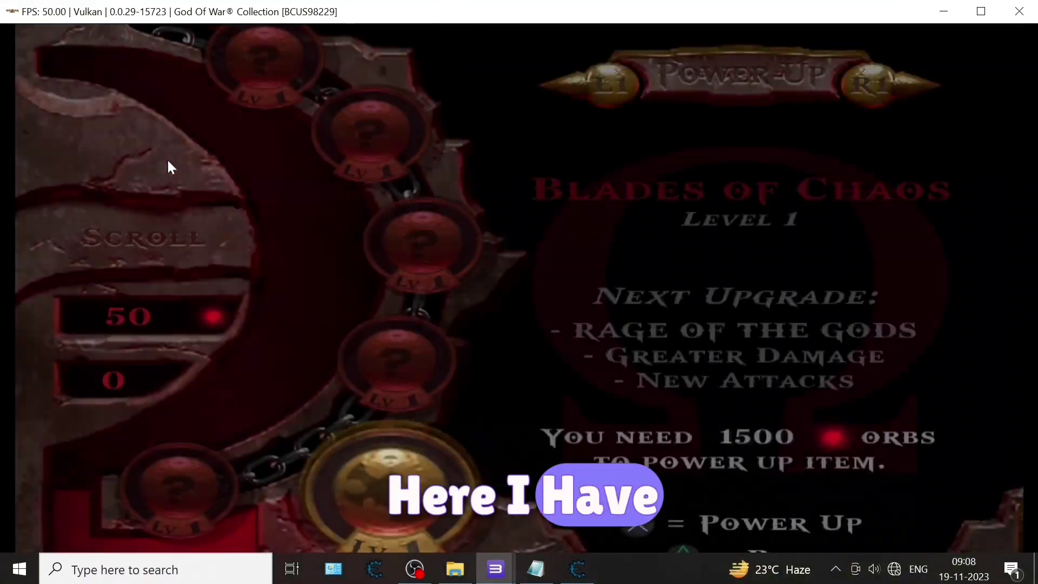
Run a next scan for 50 in Cheat Engine and add all remaining results to the address list
{"action": "left_click", "coordinate": [575, 578]}
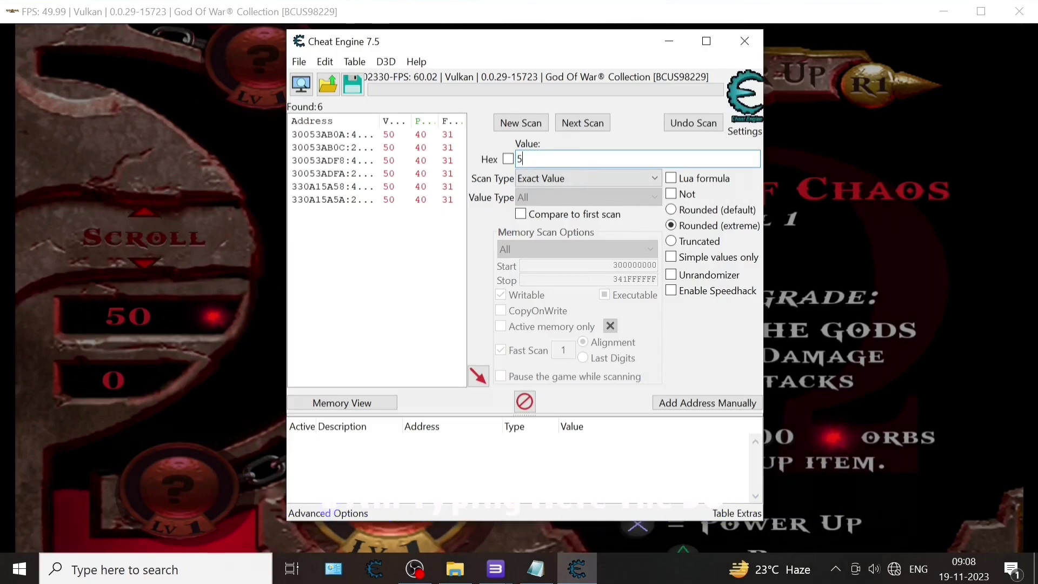
{"action": "left_click", "coordinate": [584, 123]}
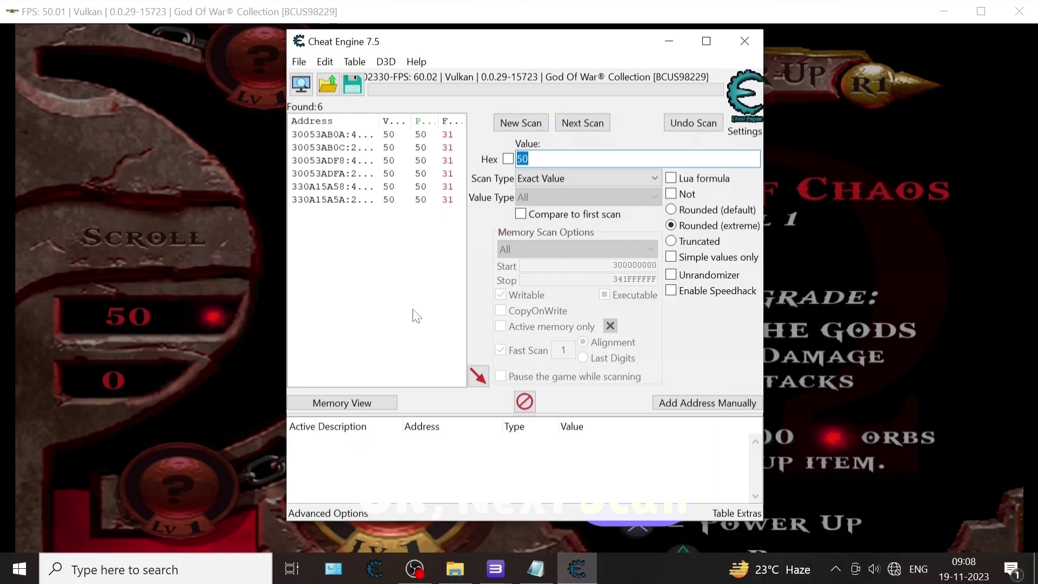
{"action": "left_click_drag", "start_coordinate": [446, 257], "coordinate": [387, 147]}
{"action": "left_click", "coordinate": [478, 375]}
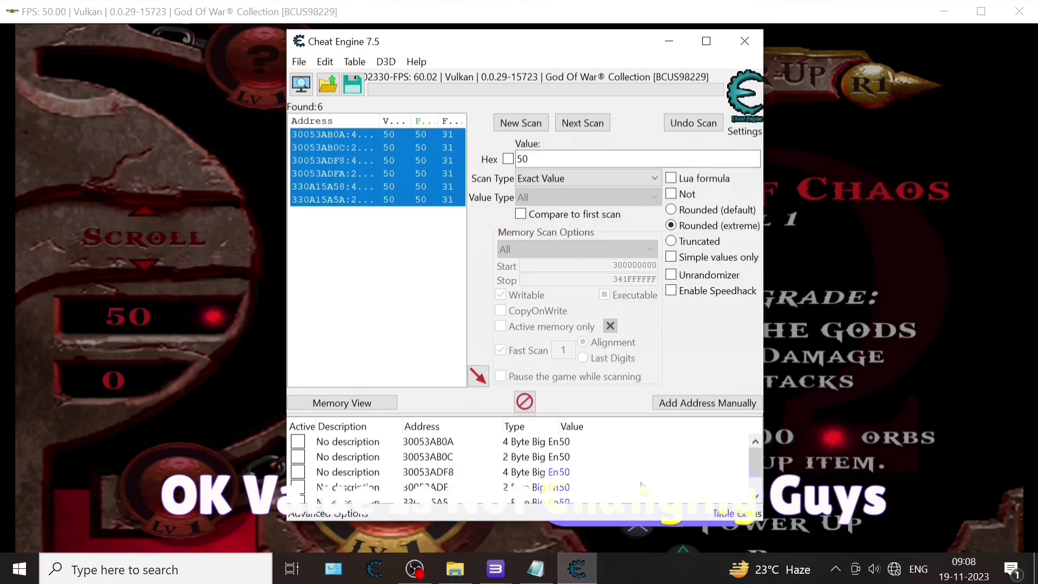
Change the value of all records in the address list to 999999
{"action": "left_click", "coordinate": [613, 481]}
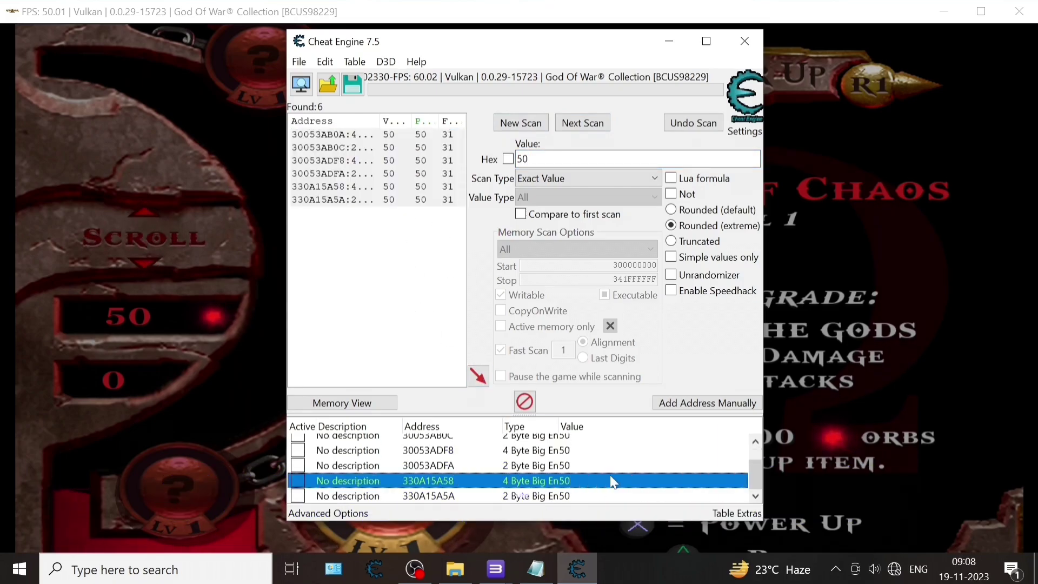
{"action": "key", "text": "ctrl+a"}
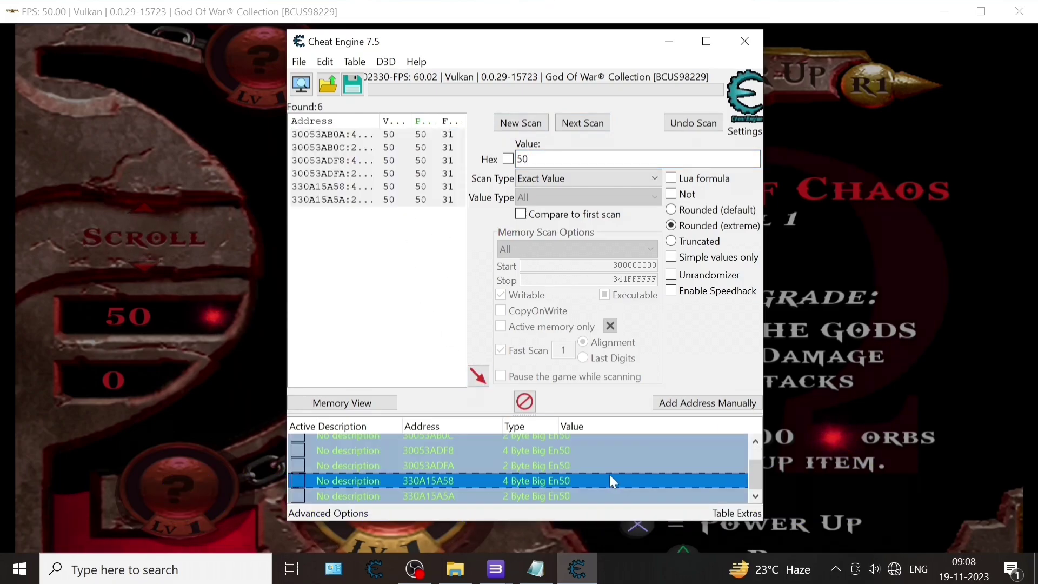
{"action": "right_click", "coordinate": [572, 469]}
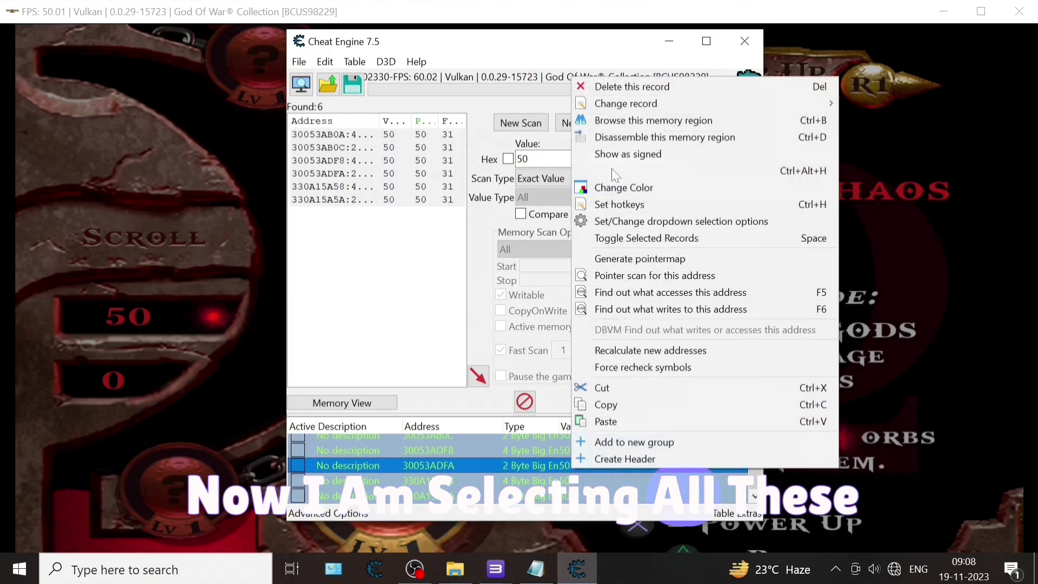
{"action": "mouse_move", "coordinate": [633, 109]}
{"action": "left_click", "coordinate": [381, 150]}
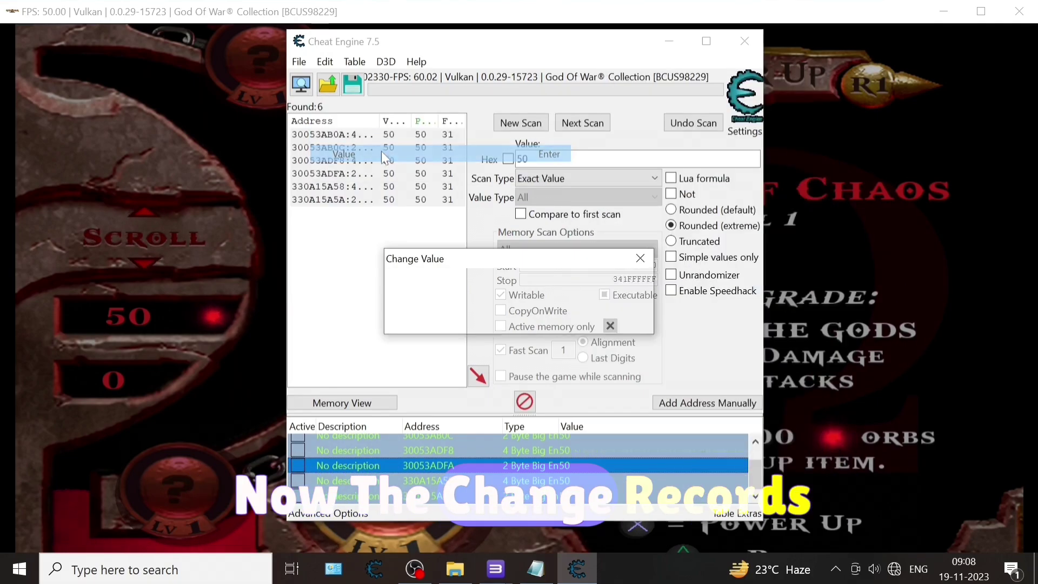
{"action": "type", "text": "999"}
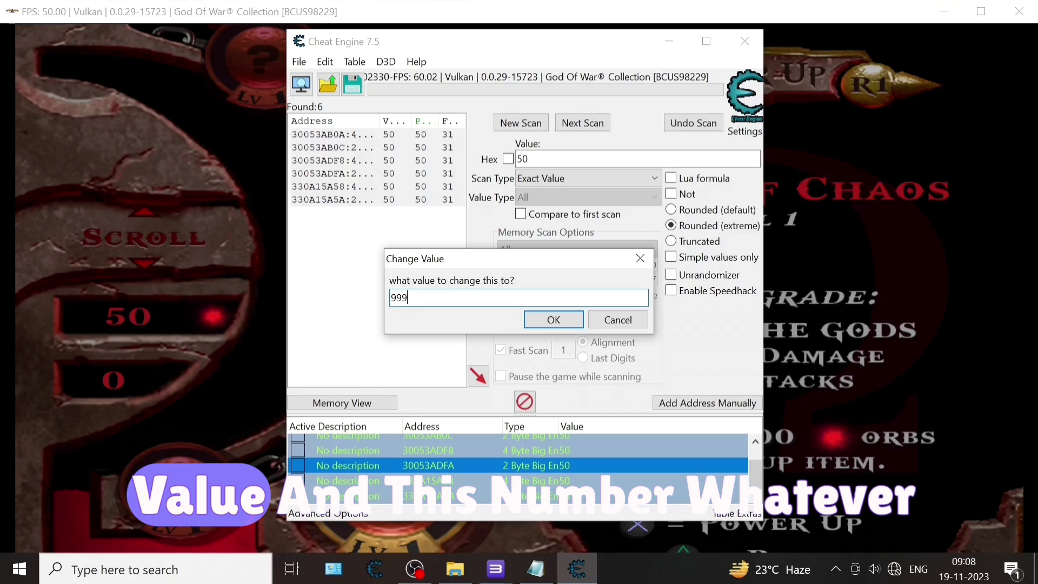
{"action": "type", "text": "999"}
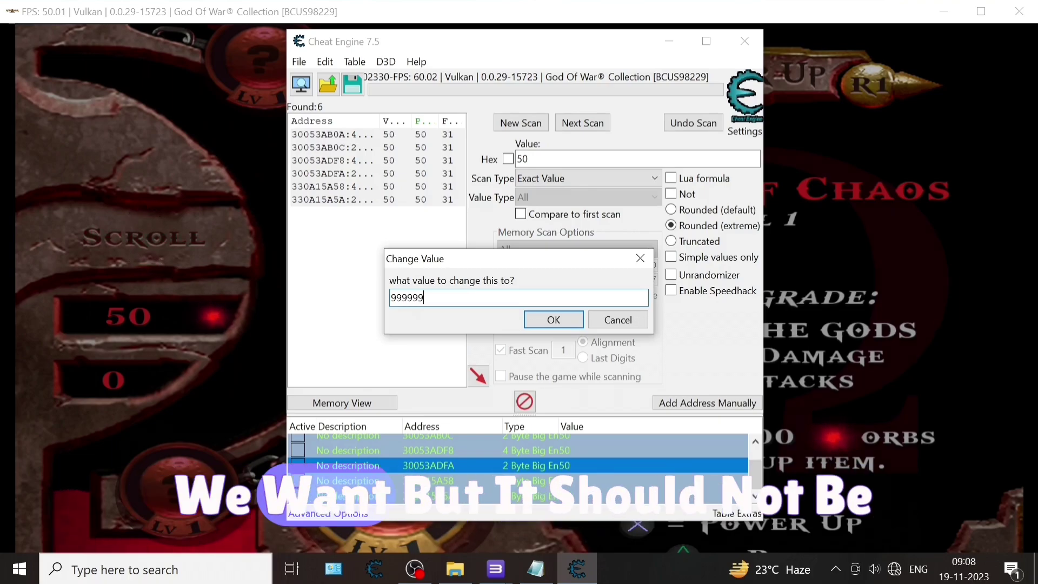
{"action": "key", "text": "Return"}
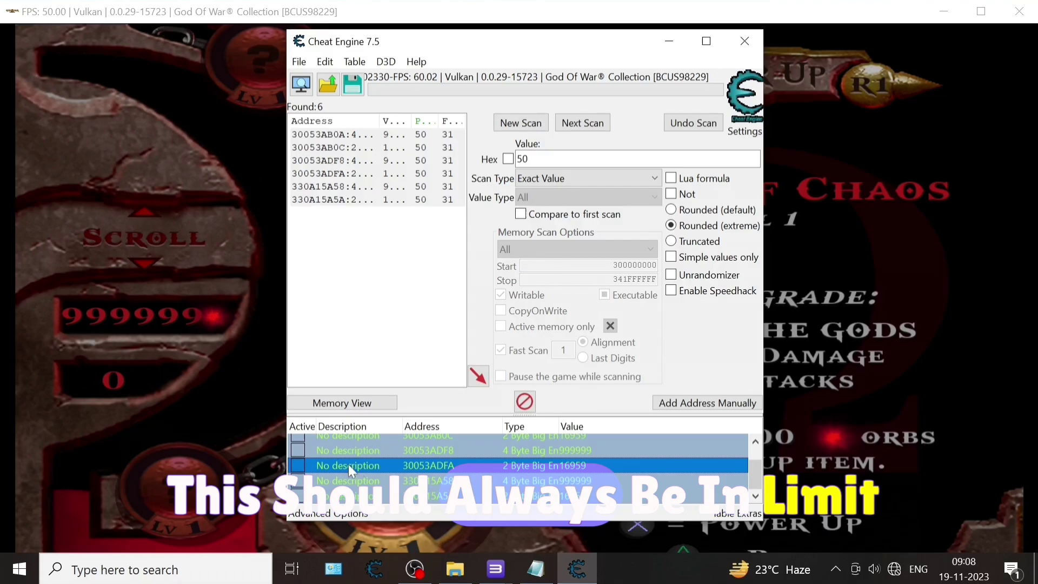
Freeze all six records in the address list by making them active
{"action": "scroll", "coordinate": [309, 448], "scroll_direction": "up", "scroll_amount": 1}
{"action": "left_click", "coordinate": [297, 441]}
{"action": "left_click", "coordinate": [297, 457]}
{"action": "left_click", "coordinate": [298, 471]}
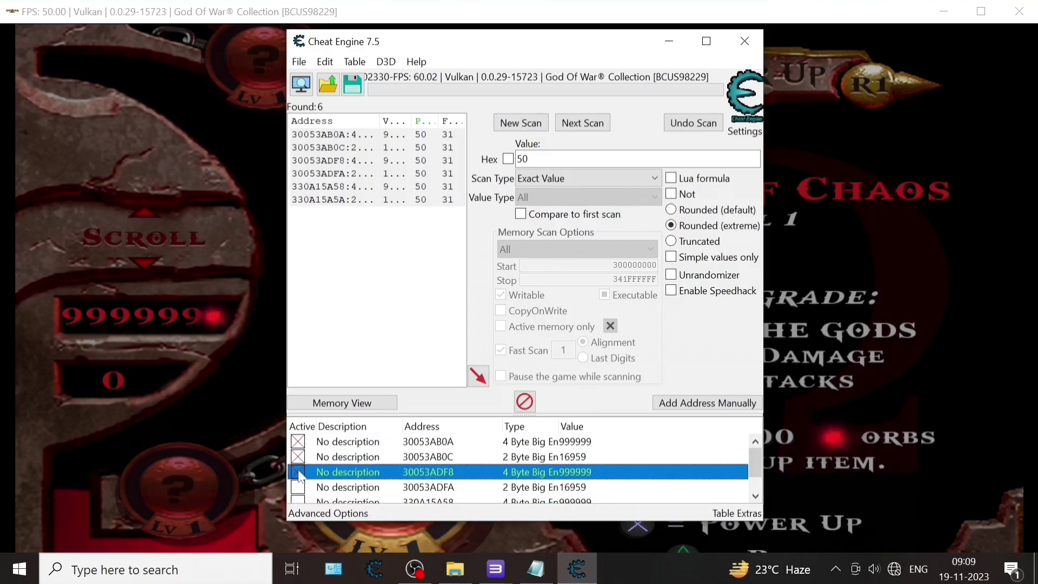
{"action": "scroll", "coordinate": [297, 473], "scroll_direction": "down", "scroll_amount": 1}
{"action": "left_click", "coordinate": [297, 465]}
{"action": "left_click", "coordinate": [297, 480]}
{"action": "left_click", "coordinate": [298, 496]}
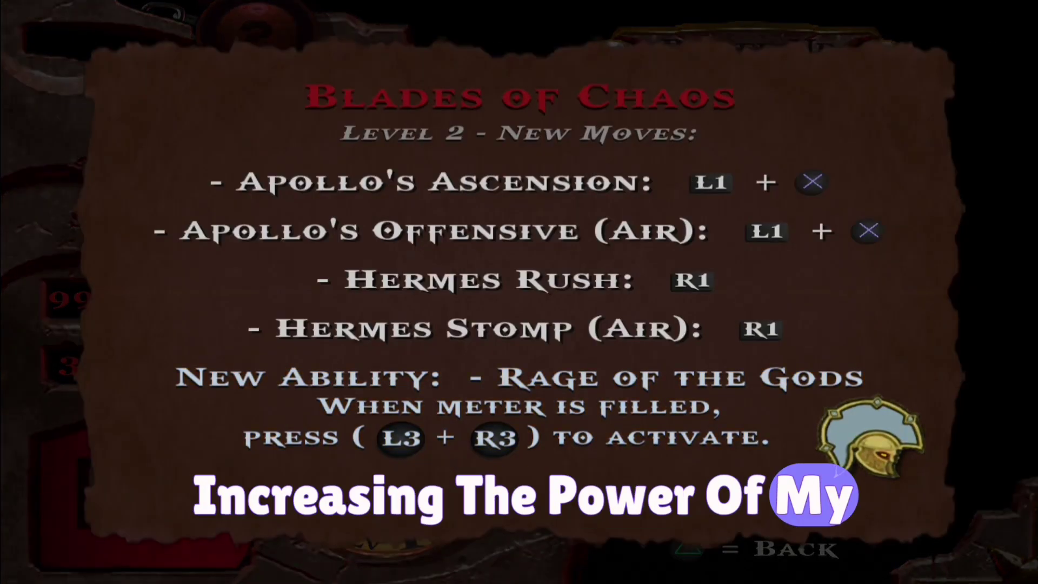
Dismiss the Blades of Chaos level 2 new-moves scroll and spend red orbs on the weapon's next upgrade
{"action": "key", "text": "x"}
{"action": "key", "text": "Return"}
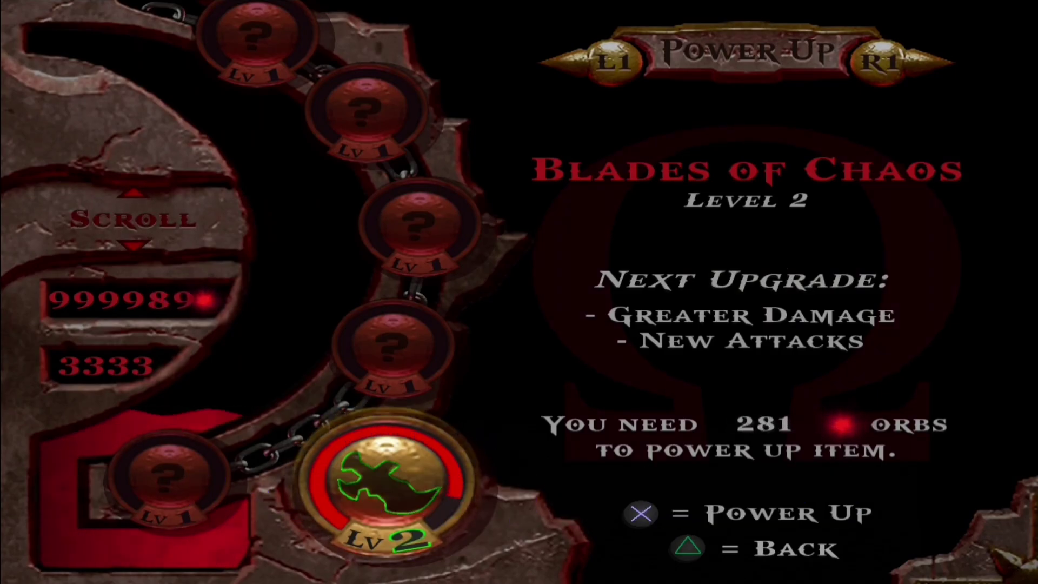
{"action": "key", "text": "x"}
{"action": "key", "text": "Return"}
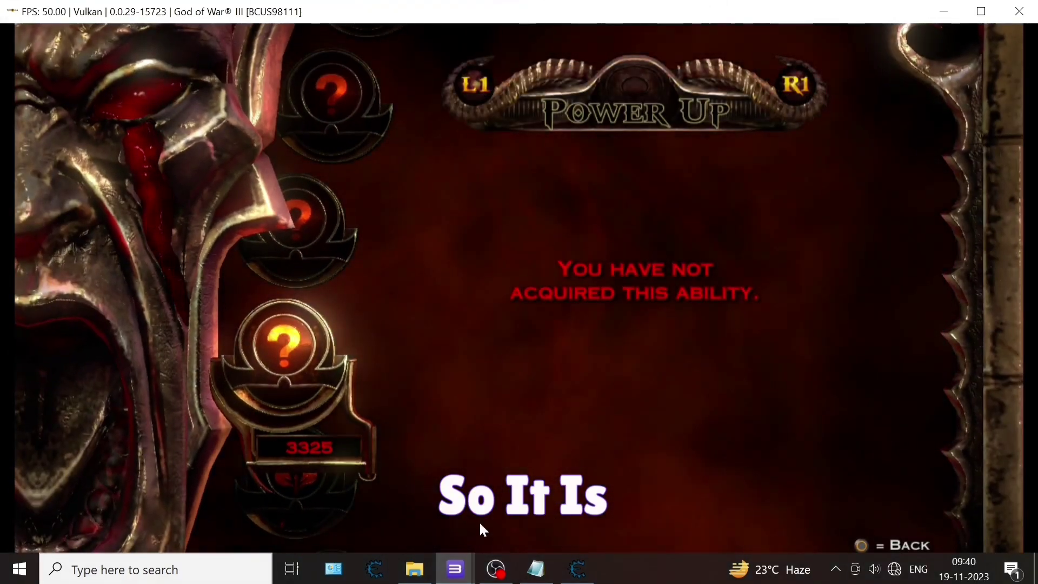
Switch to Cheat Engine and attach it to the God of War III game window's process
{"action": "left_click", "coordinate": [586, 580]}
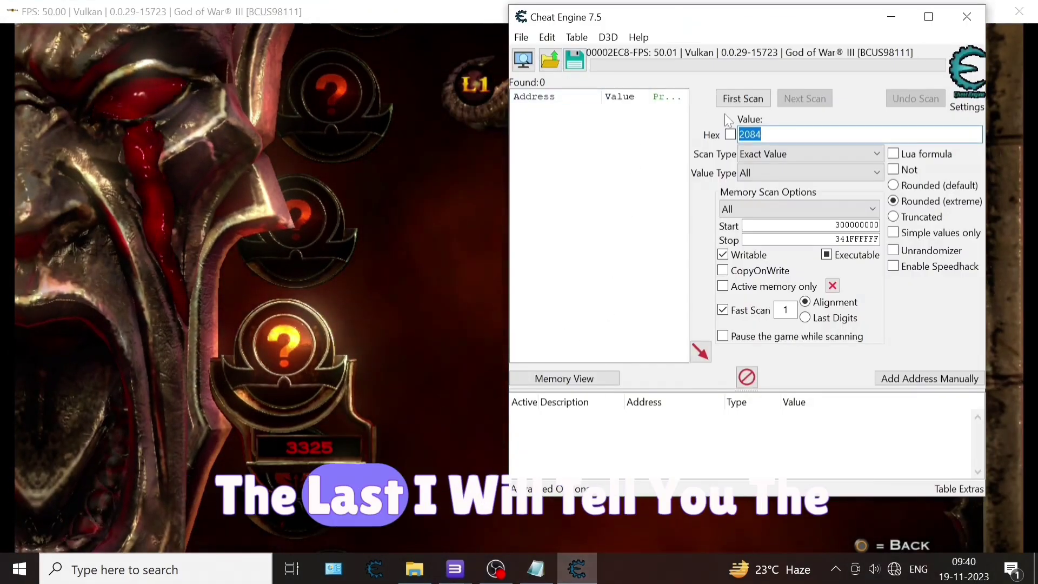
{"action": "left_click", "coordinate": [517, 64]}
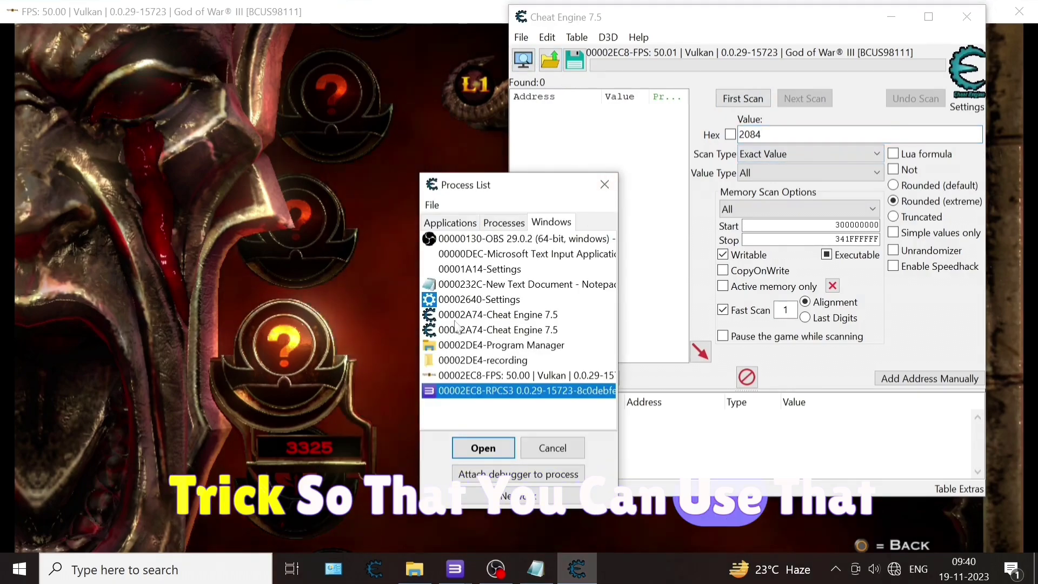
{"action": "left_click", "coordinate": [472, 377]}
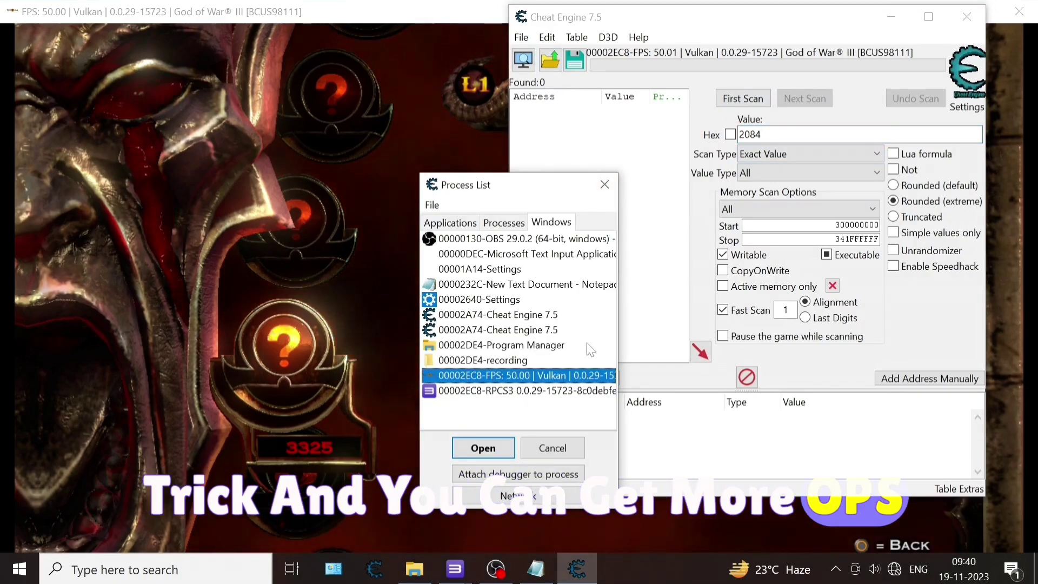
{"action": "key", "text": "Return"}
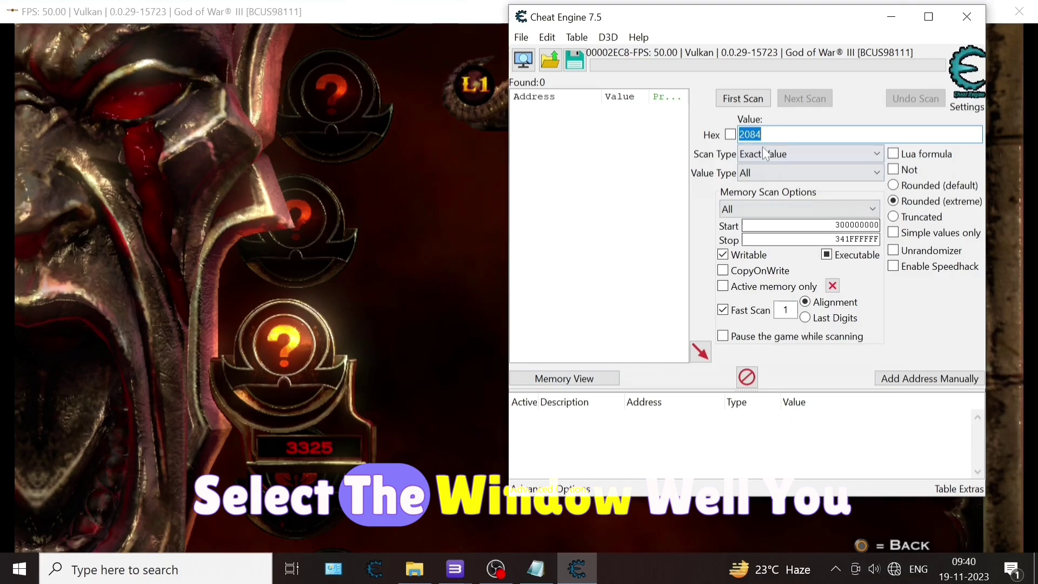
Set the scan's value type to All
{"action": "left_click", "coordinate": [766, 171]}
{"action": "left_click", "coordinate": [754, 274]}
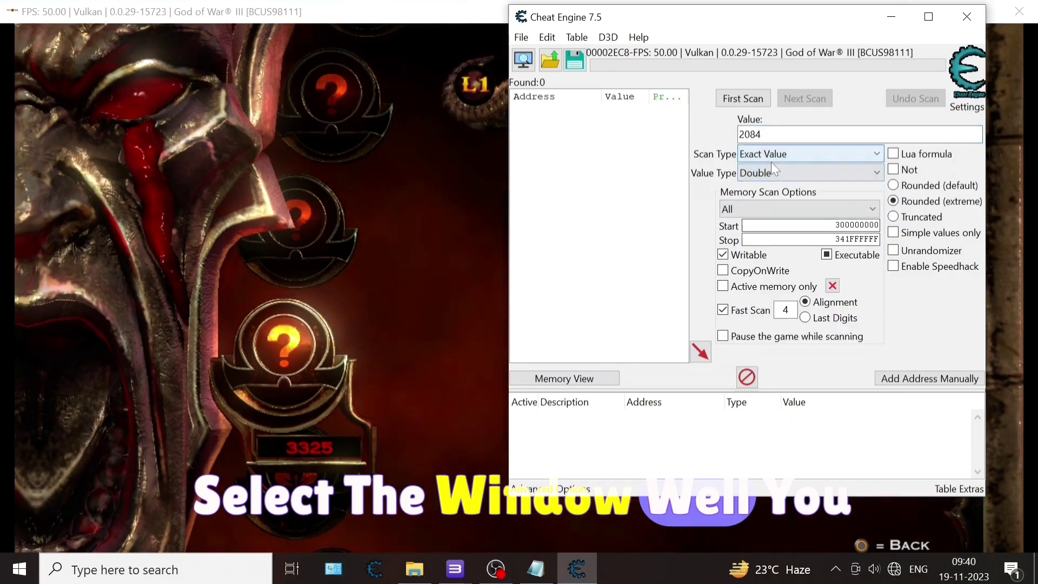
{"action": "left_click", "coordinate": [760, 171]}
{"action": "left_click", "coordinate": [755, 309]}
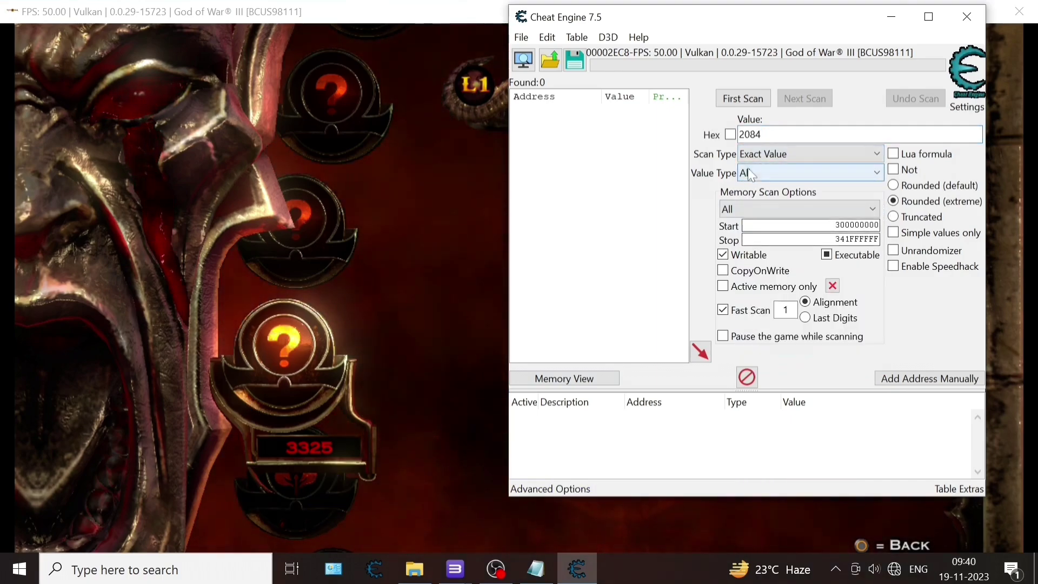
Use the Notepad addresses 300000000 and 341FFFFFF as the scan range's start and stop, with Simple values only enabled
{"action": "left_click", "coordinate": [535, 569]}
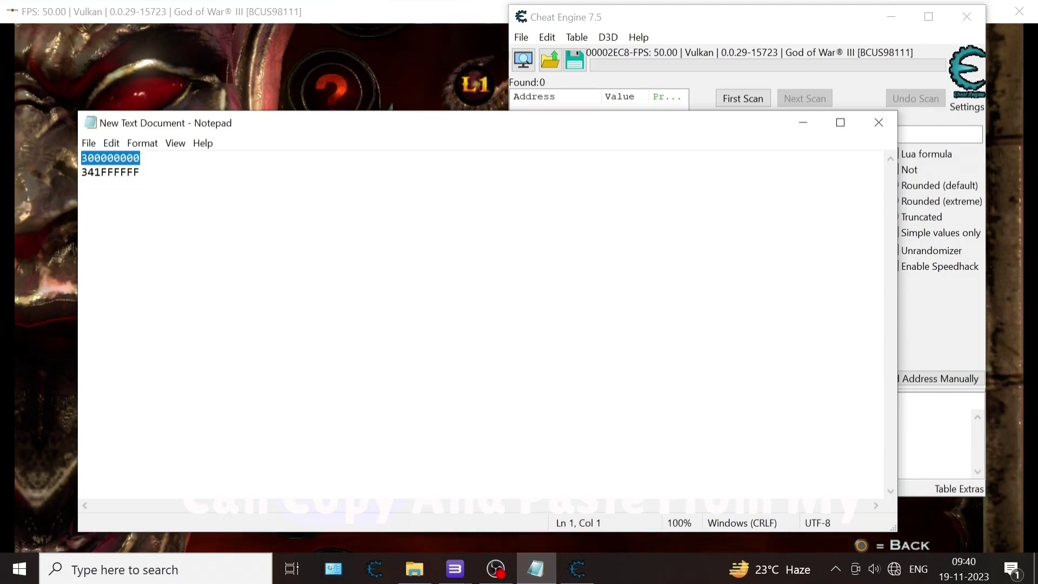
{"action": "left_click", "coordinate": [935, 223]}
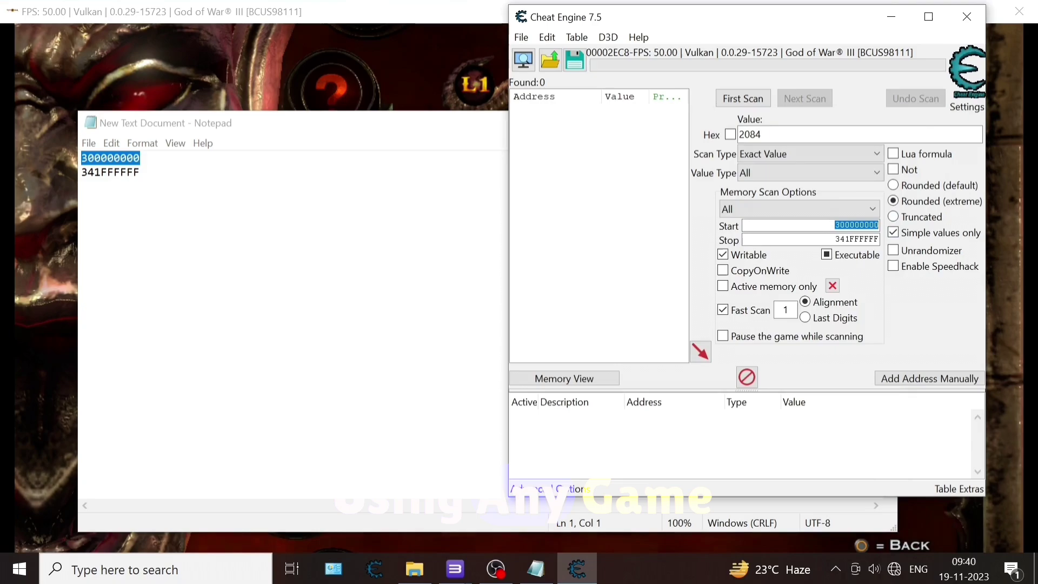
{"action": "left_click", "coordinate": [443, 227]}
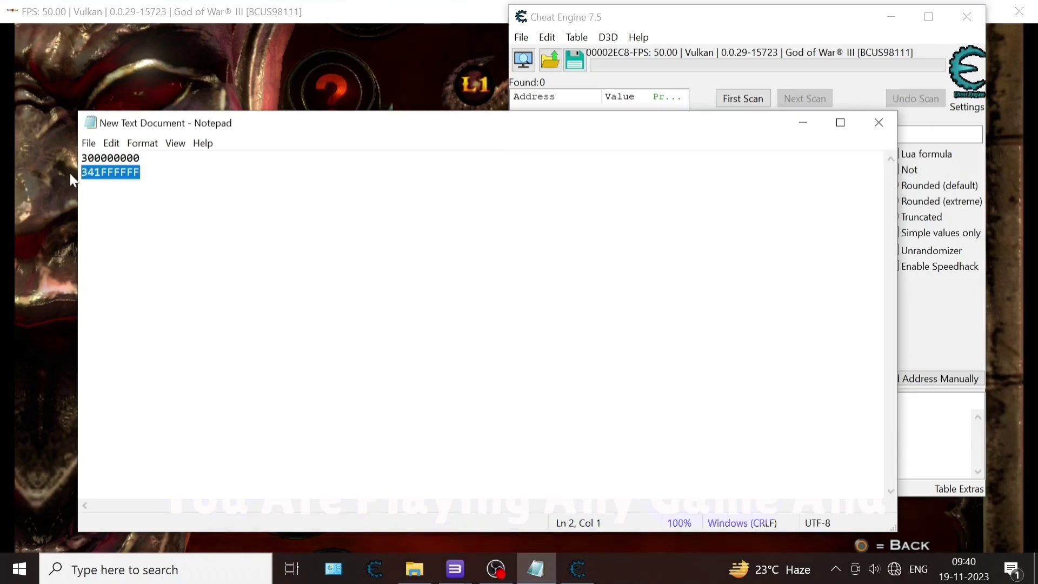
{"action": "left_click", "coordinate": [803, 122]}
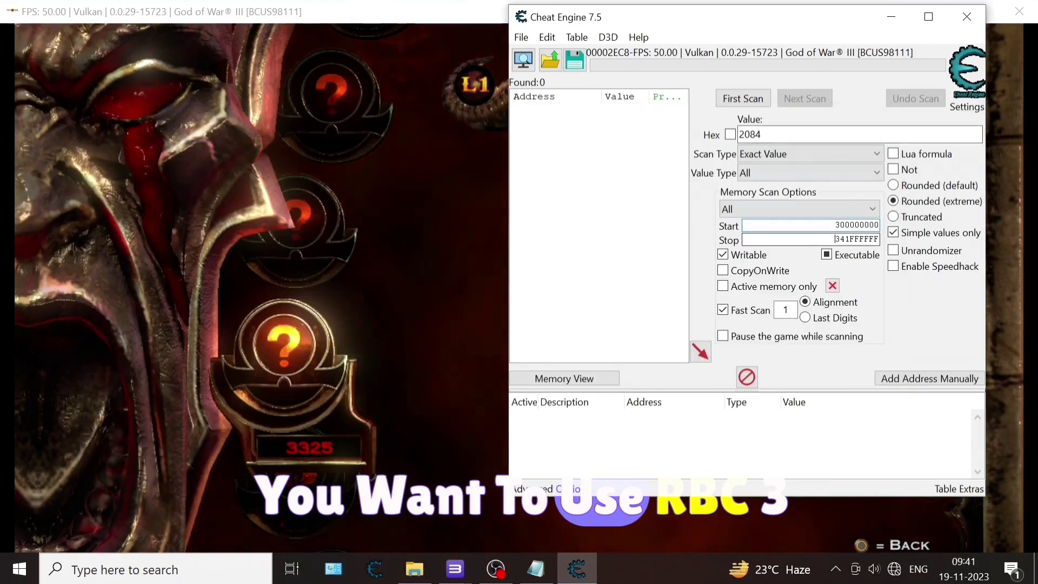
{"action": "left_click", "coordinate": [857, 239]}
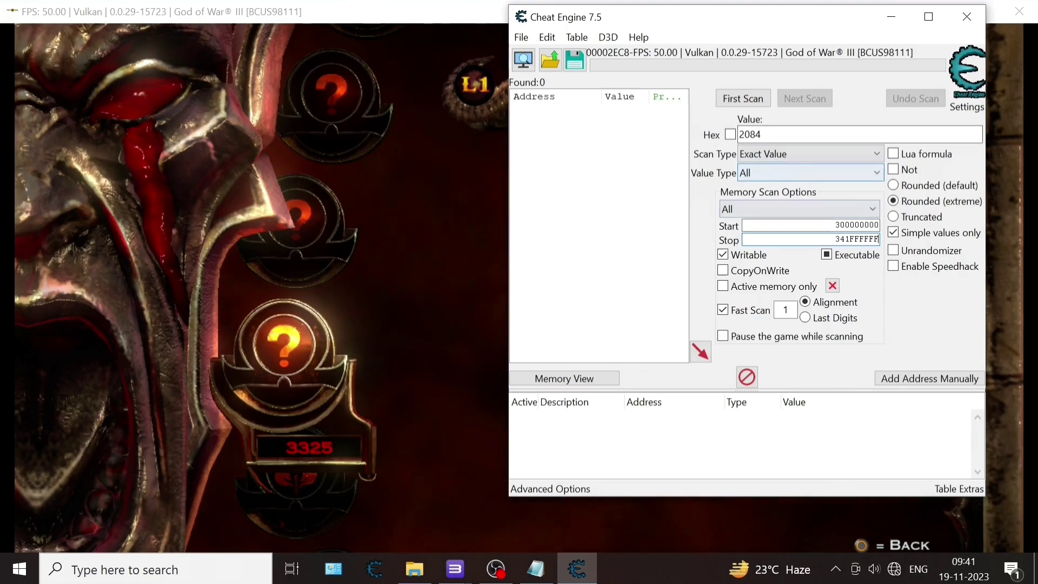
Run a first scan for the exact red orb value 3325
{"action": "double_click", "coordinate": [768, 134]}
{"action": "type", "text": "33"}
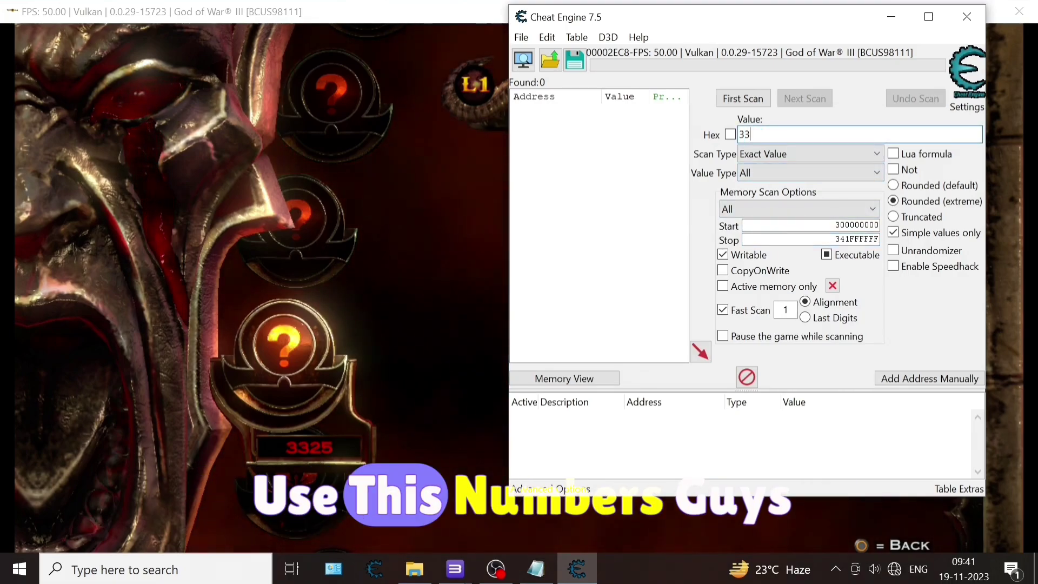
{"action": "type", "text": "25"}
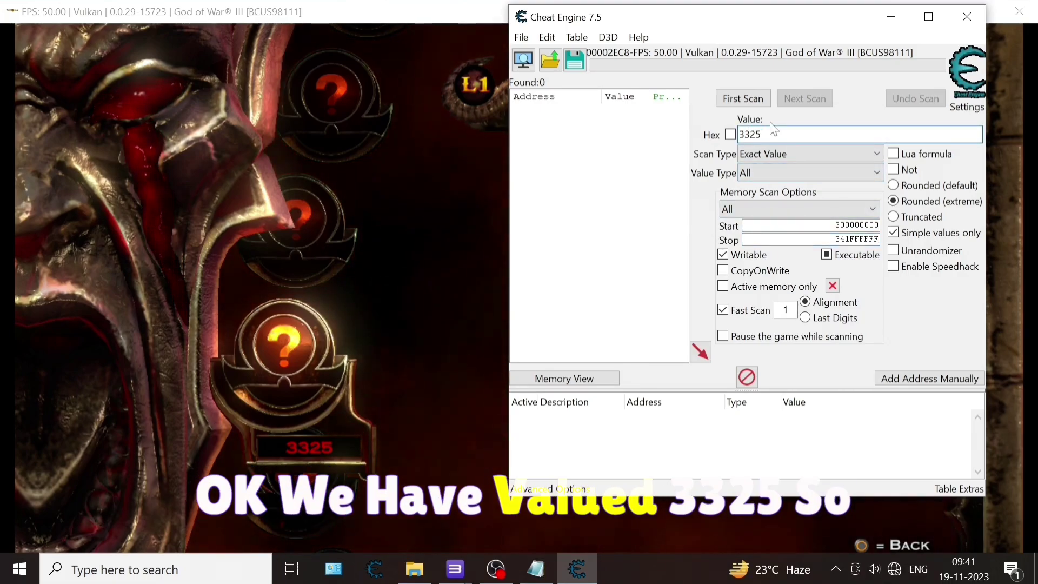
{"action": "left_click", "coordinate": [758, 102]}
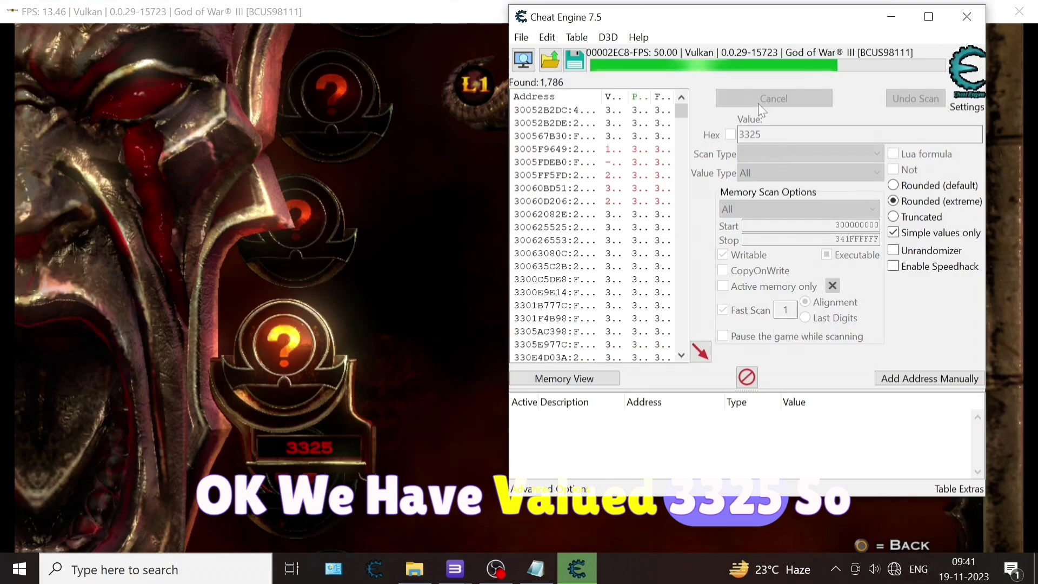
Switch to God of War III, leave the Power Up menu and play on to collect more red orbs
{"action": "left_click", "coordinate": [365, 197]}
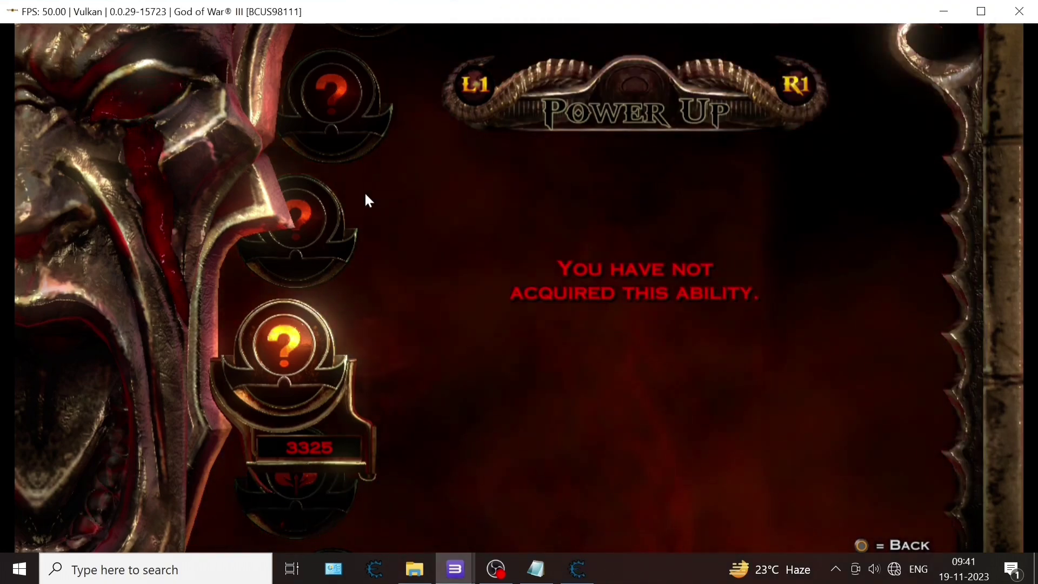
{"action": "key", "text": "c"}
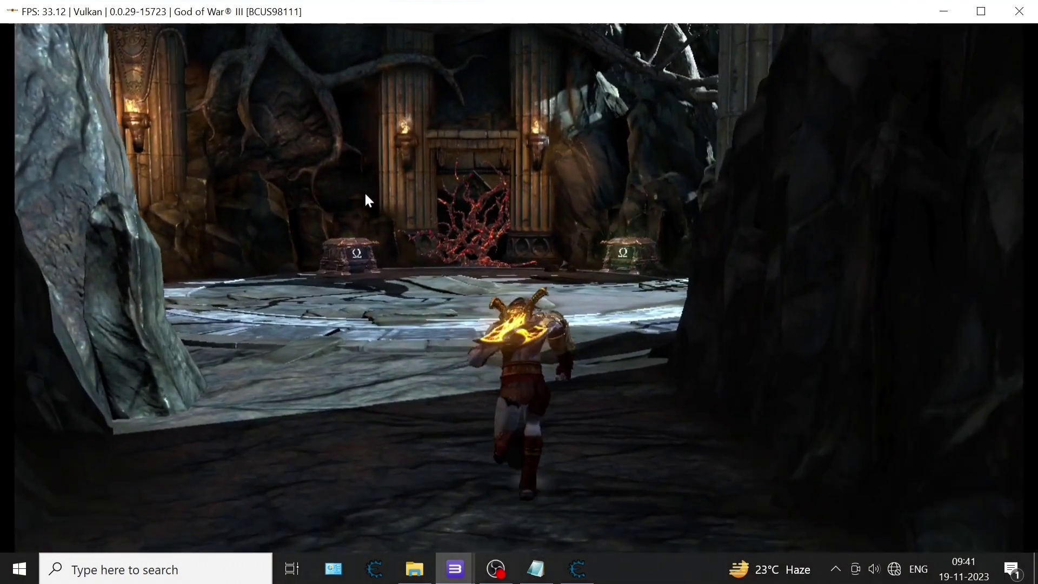
{"action": "key", "text": "w"}
{"action": "key", "text": "z"}
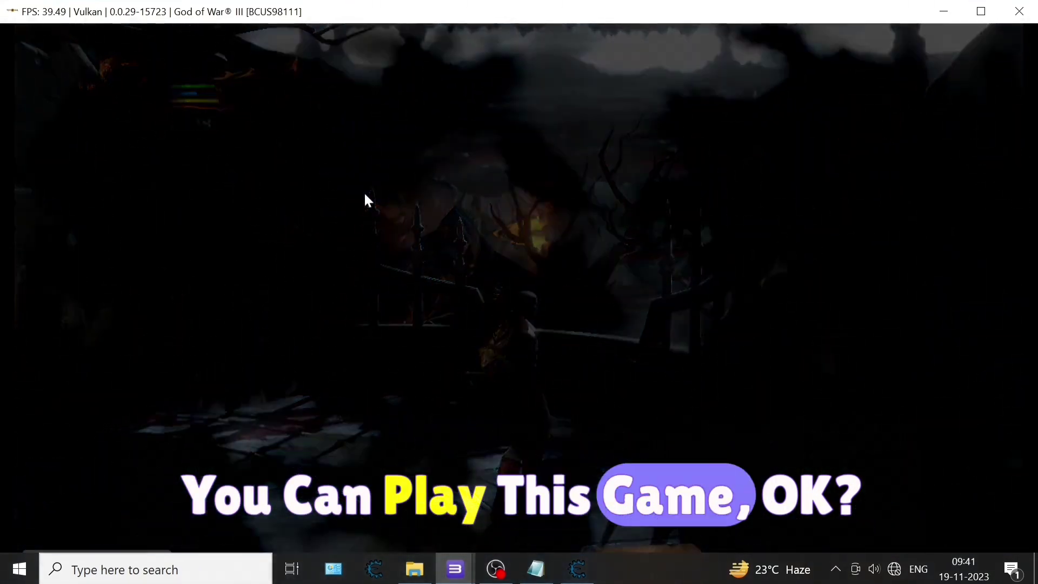
Switch to Cheat Engine and run a next scan for the new red orb value 3438
{"action": "left_click", "coordinate": [567, 555]}
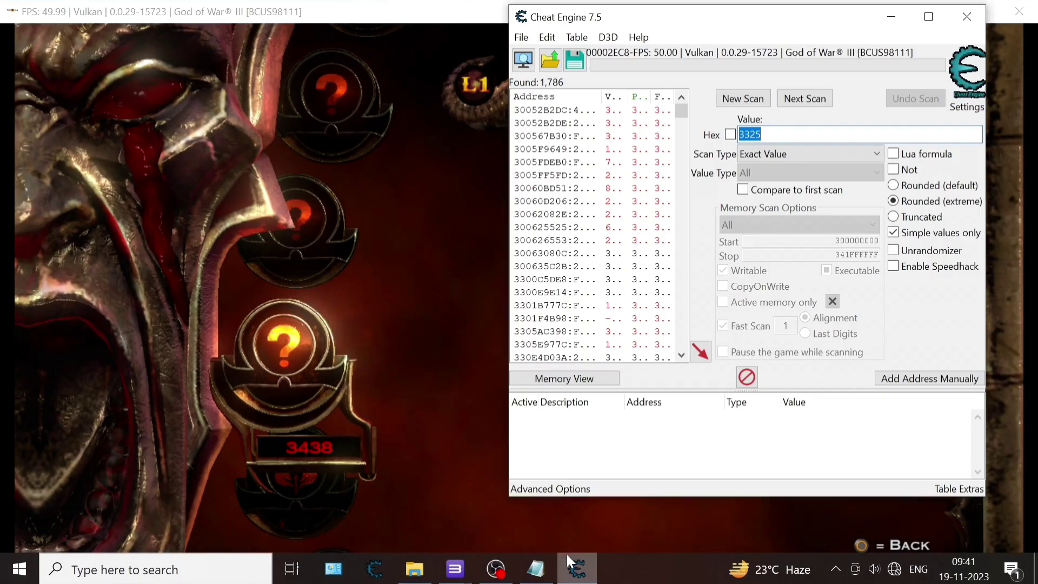
{"action": "type", "text": "3438"}
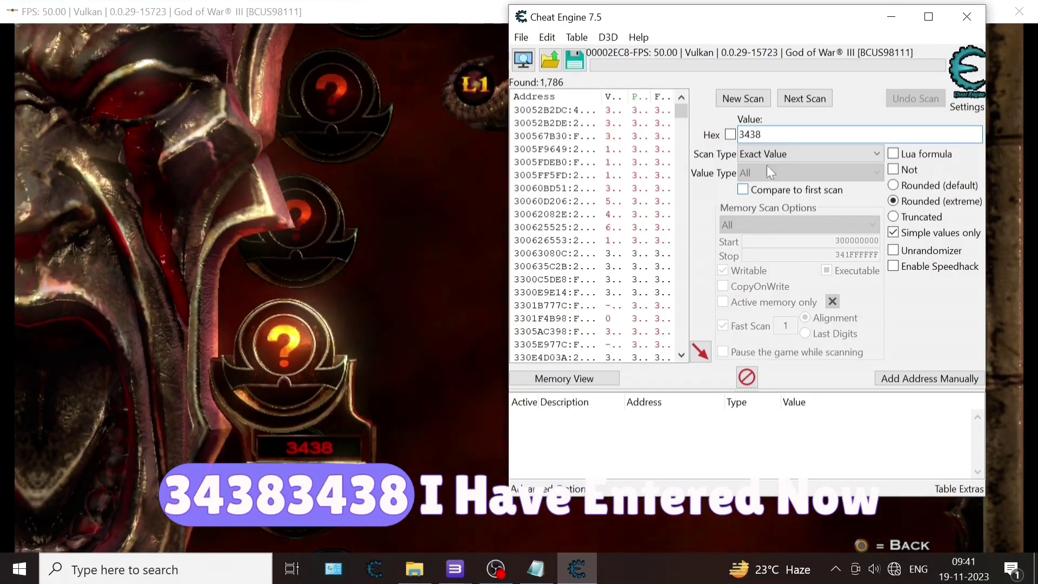
{"action": "left_click", "coordinate": [800, 98]}
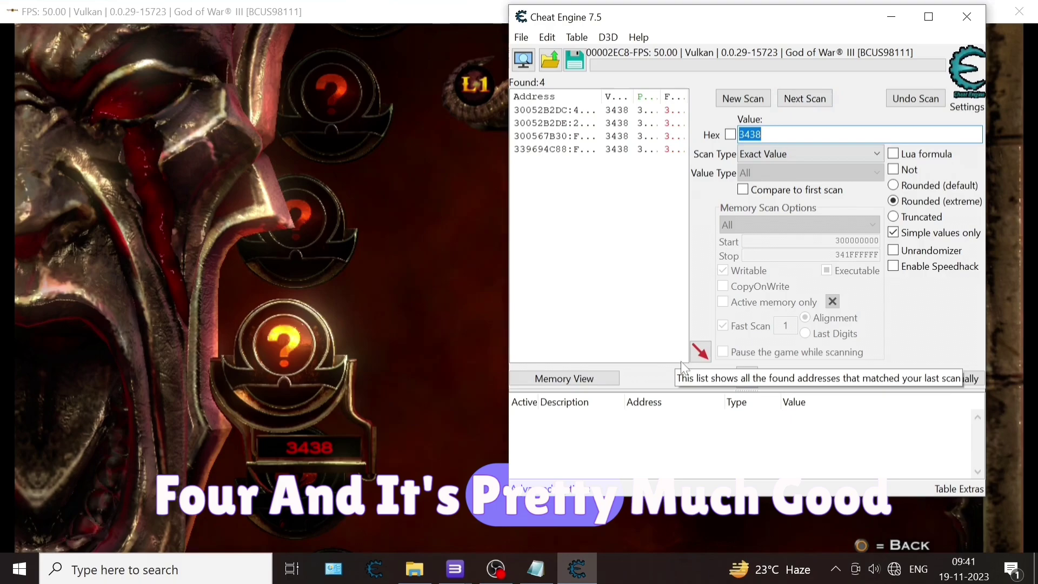
Repeat the next scan for 3438 and add all the found addresses to the address list
{"action": "left_click", "coordinate": [778, 134]}
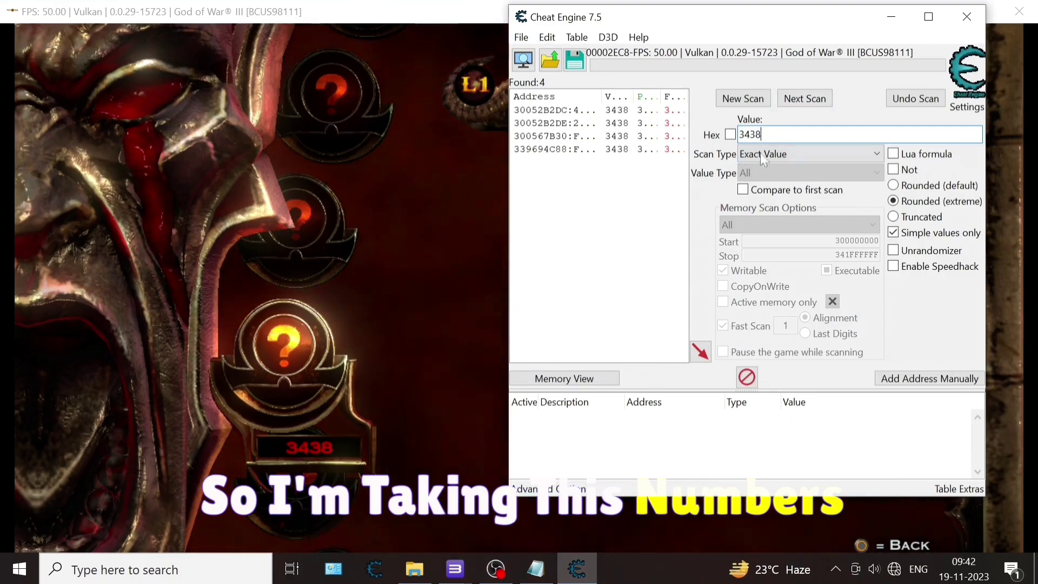
{"action": "left_click", "coordinate": [792, 102]}
{"action": "left_click_drag", "start_coordinate": [621, 202], "coordinate": [593, 110]}
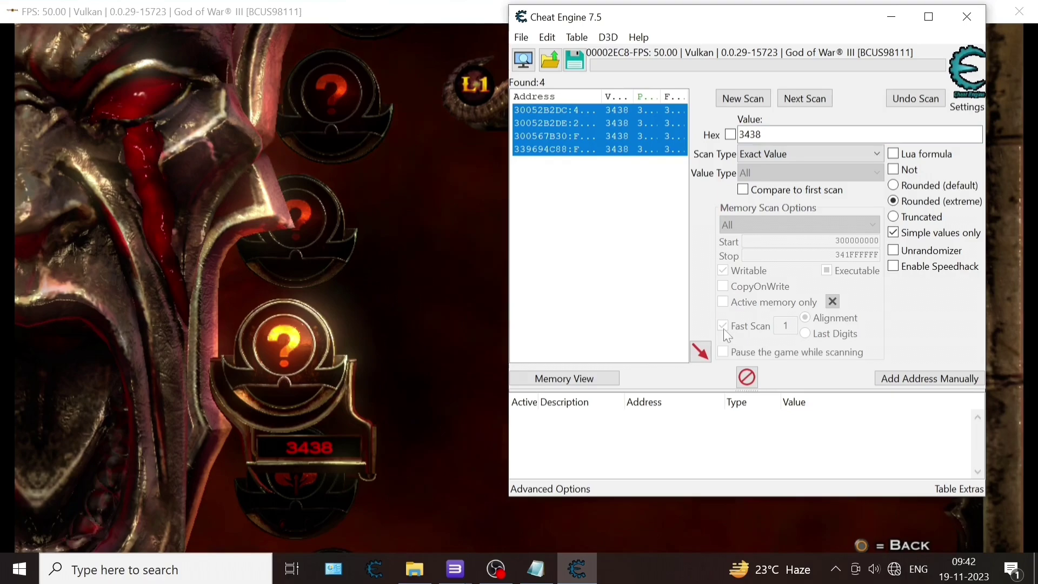
{"action": "left_click", "coordinate": [700, 352]}
Change the value of all records in the address list to 9999999
{"action": "left_click", "coordinate": [839, 432]}
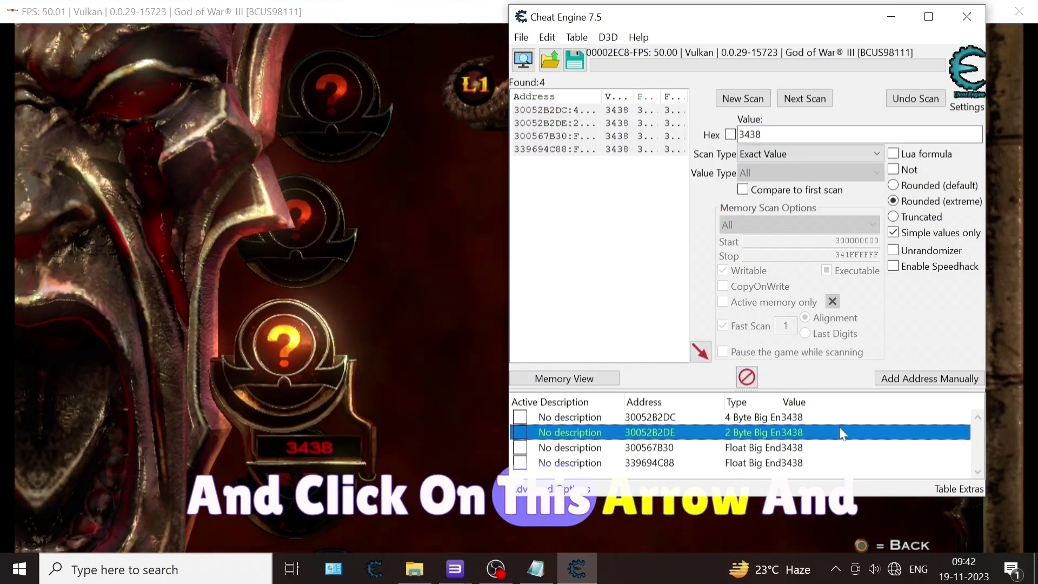
{"action": "key", "text": "ctrl+a"}
{"action": "right_click", "coordinate": [769, 436]}
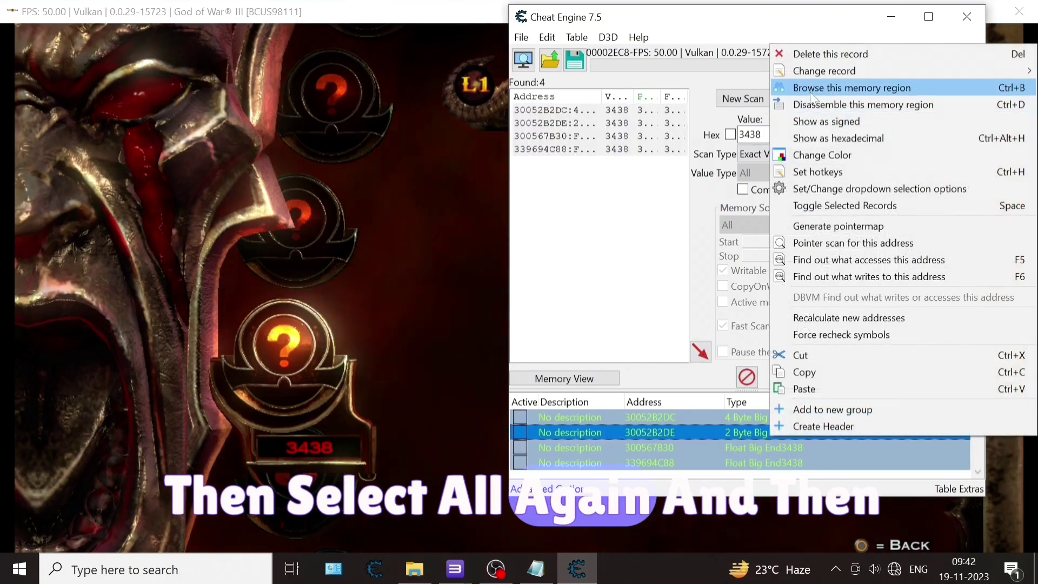
{"action": "mouse_move", "coordinate": [811, 70]}
{"action": "left_click", "coordinate": [595, 122]}
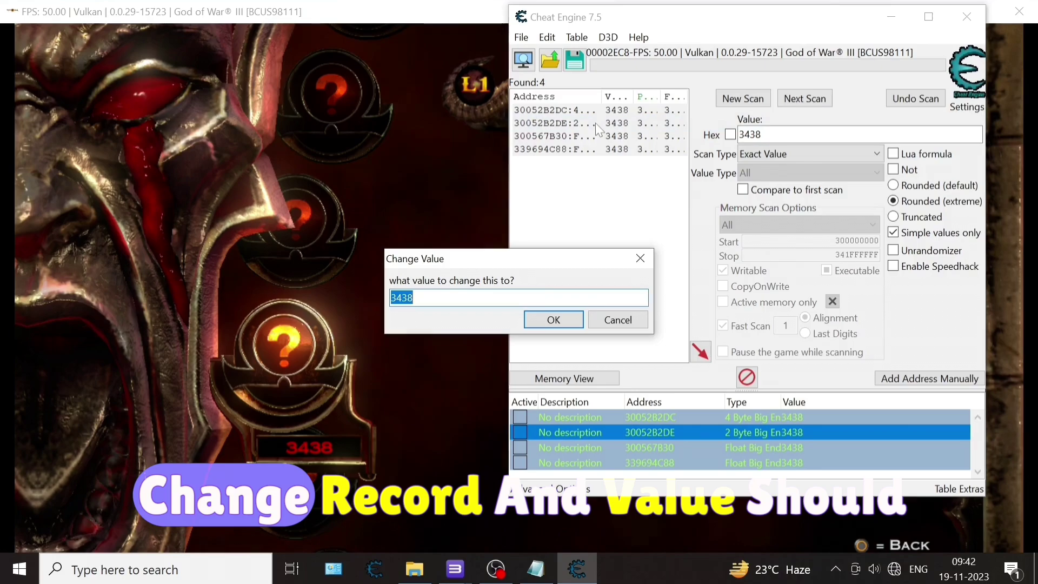
{"action": "type", "text": "9999999"}
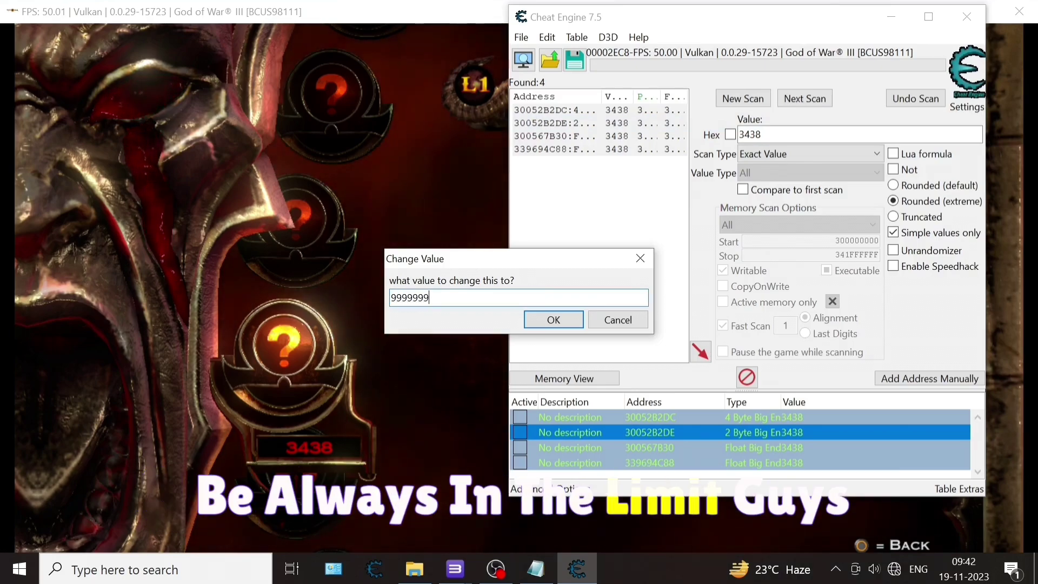
{"action": "left_click", "coordinate": [562, 319]}
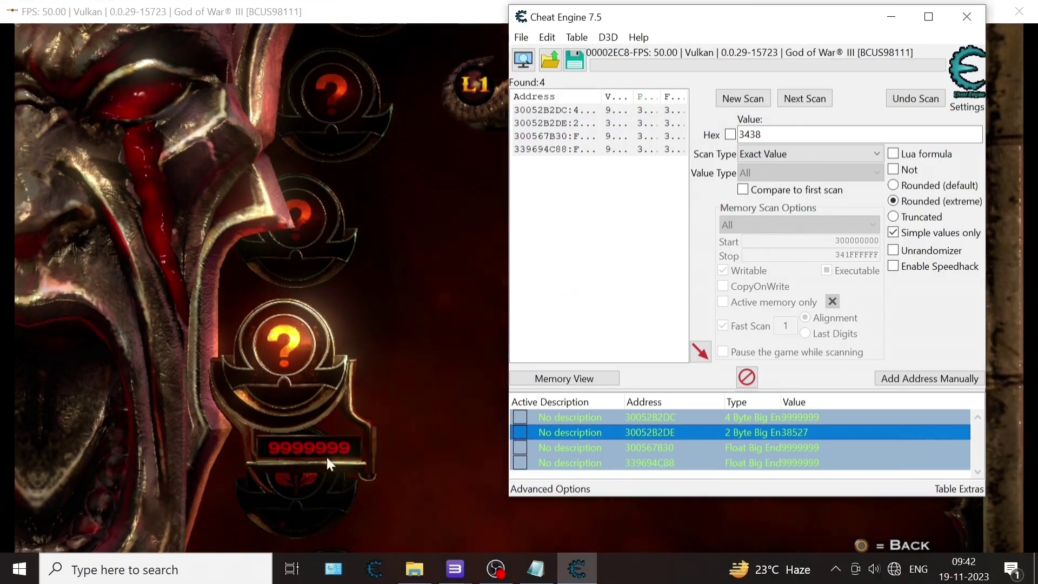
Switch to the game and spend red orbs to power up the Blades of Exile to level 2
{"action": "left_click", "coordinate": [459, 385]}
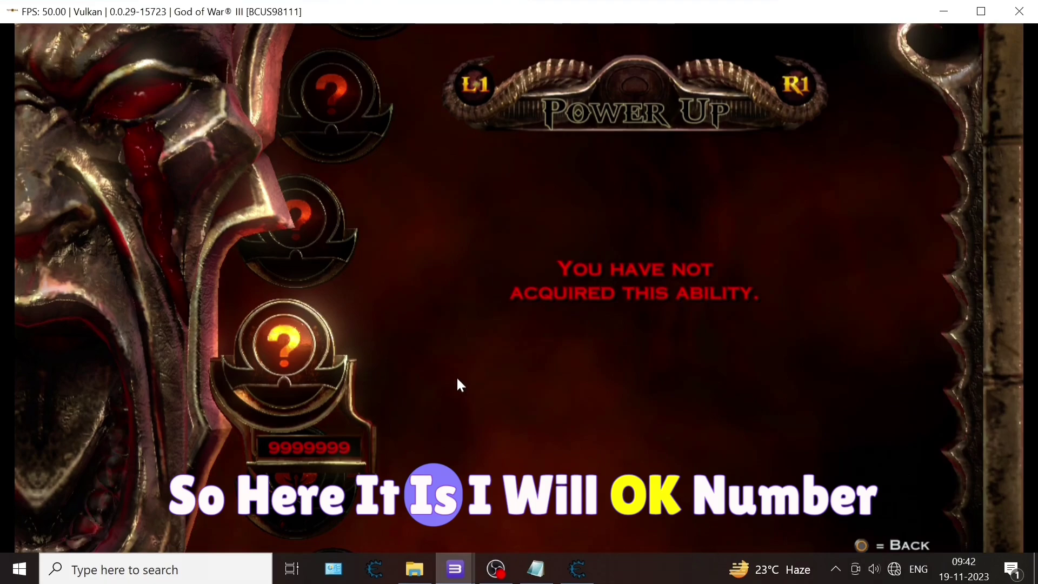
{"action": "key", "text": "Up"}
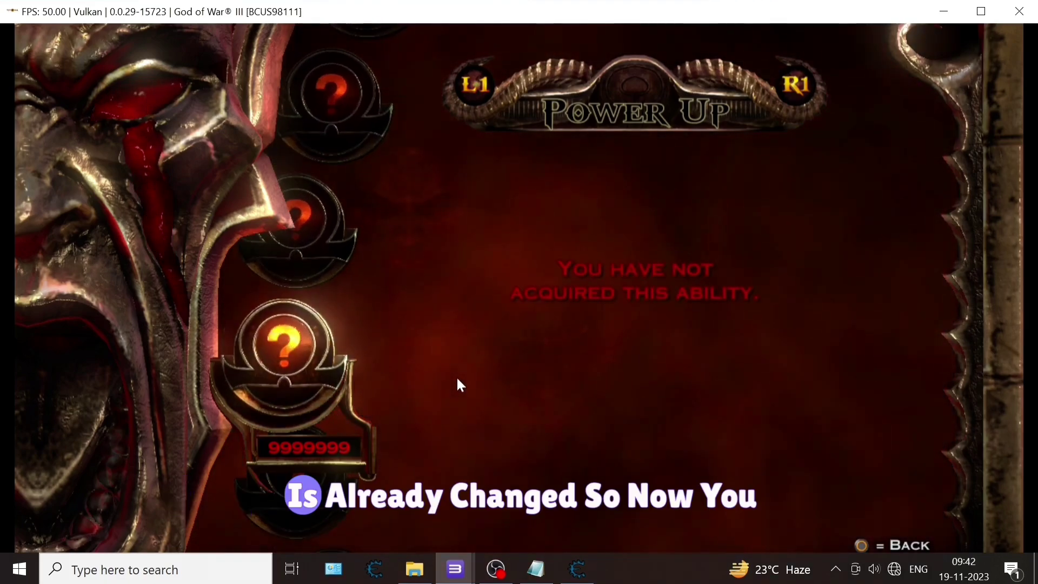
{"action": "key", "text": "Down"}
{"action": "key", "text": "Down"}
{"action": "key", "text": "Up"}
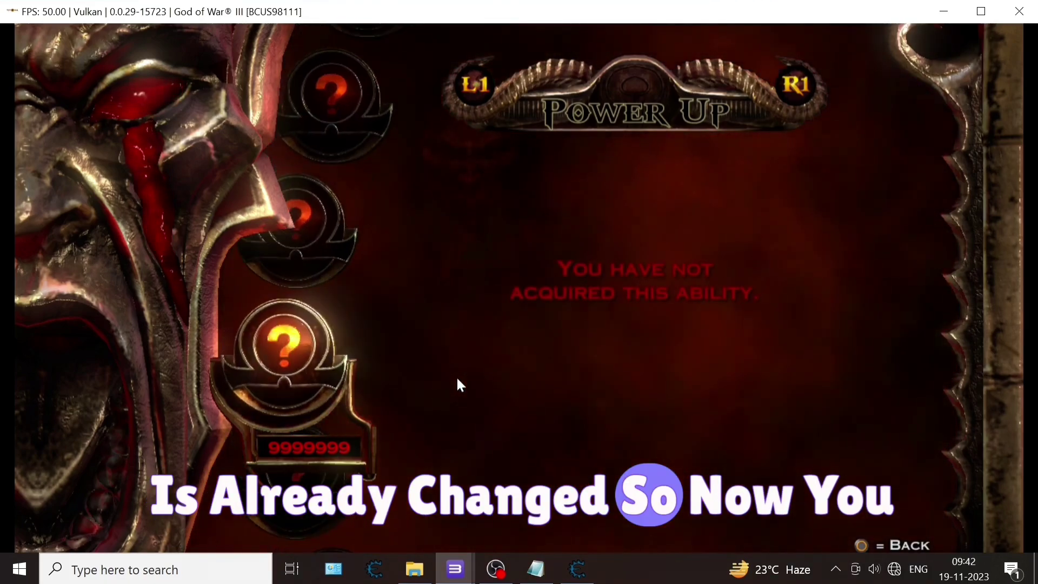
{"action": "key", "text": "Down"}
{"action": "key", "text": "Down"}
{"action": "key", "text": "x"}
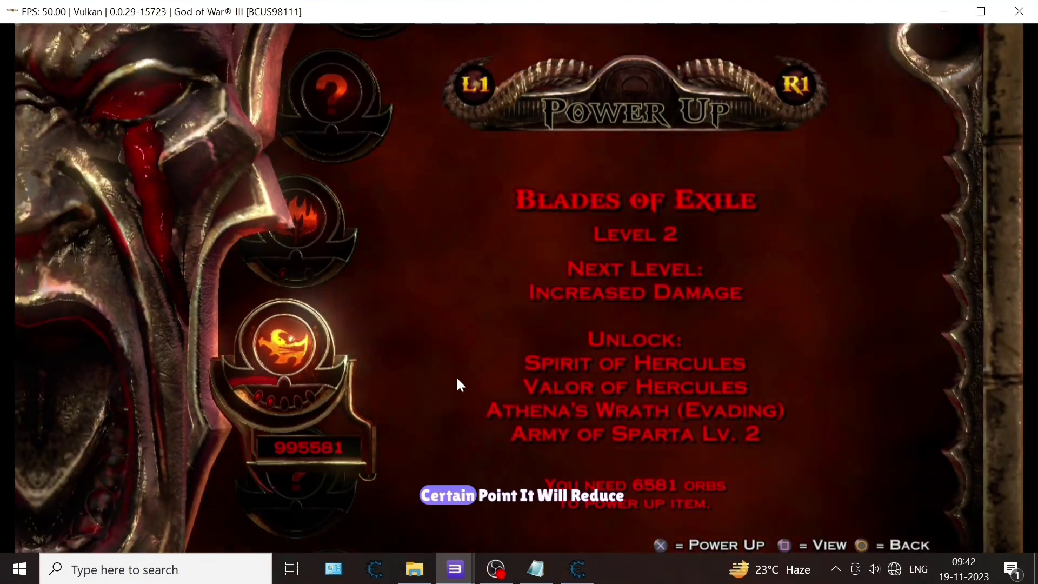
Switch to Cheat Engine and freeze all four records in the address list by making them active
{"action": "left_click", "coordinate": [578, 569]}
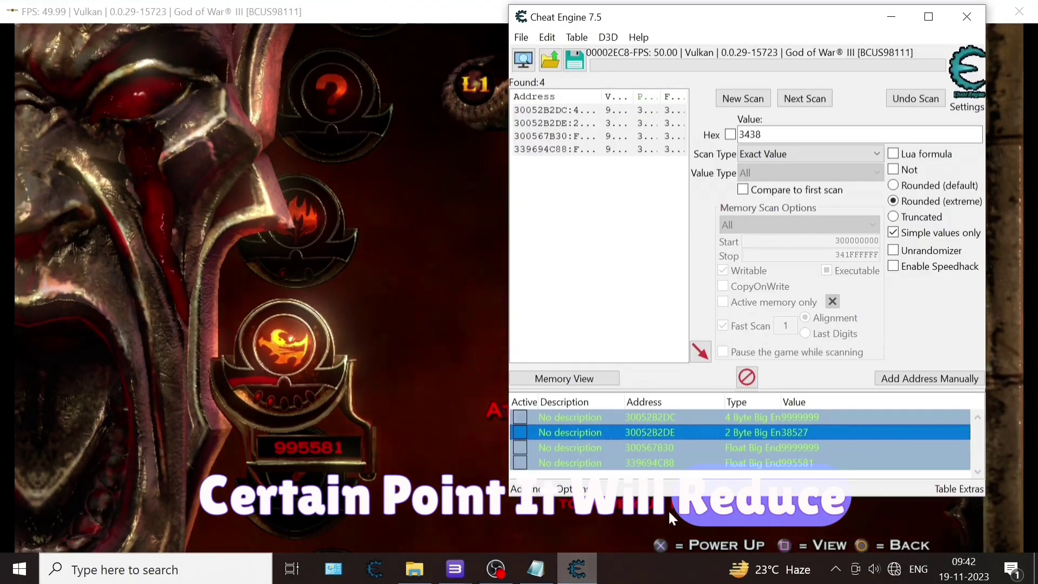
{"action": "left_click", "coordinate": [520, 418]}
{"action": "left_click", "coordinate": [523, 432]}
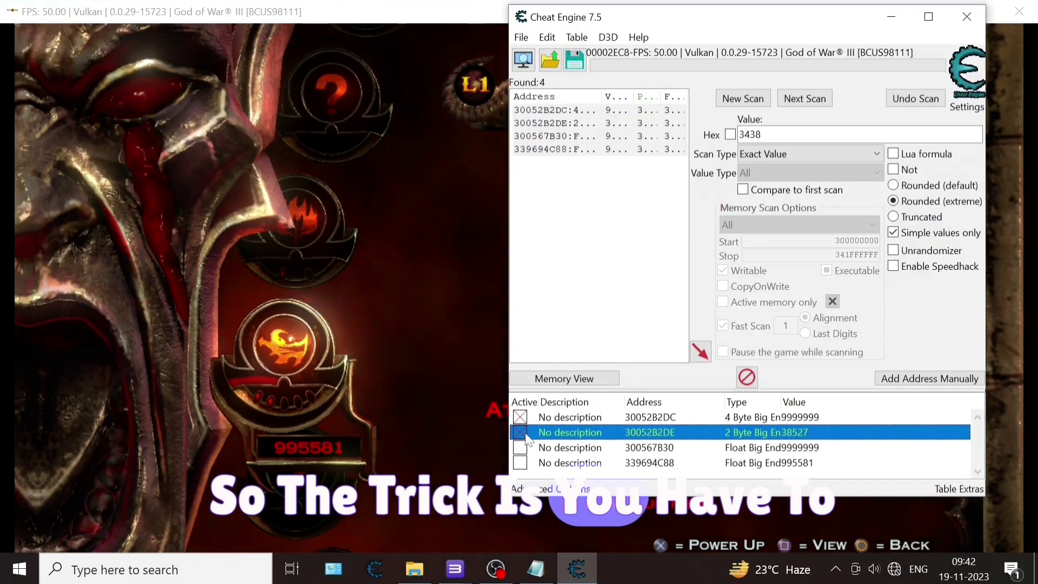
{"action": "left_click", "coordinate": [521, 447]}
{"action": "left_click", "coordinate": [523, 433]}
{"action": "left_click", "coordinate": [520, 463]}
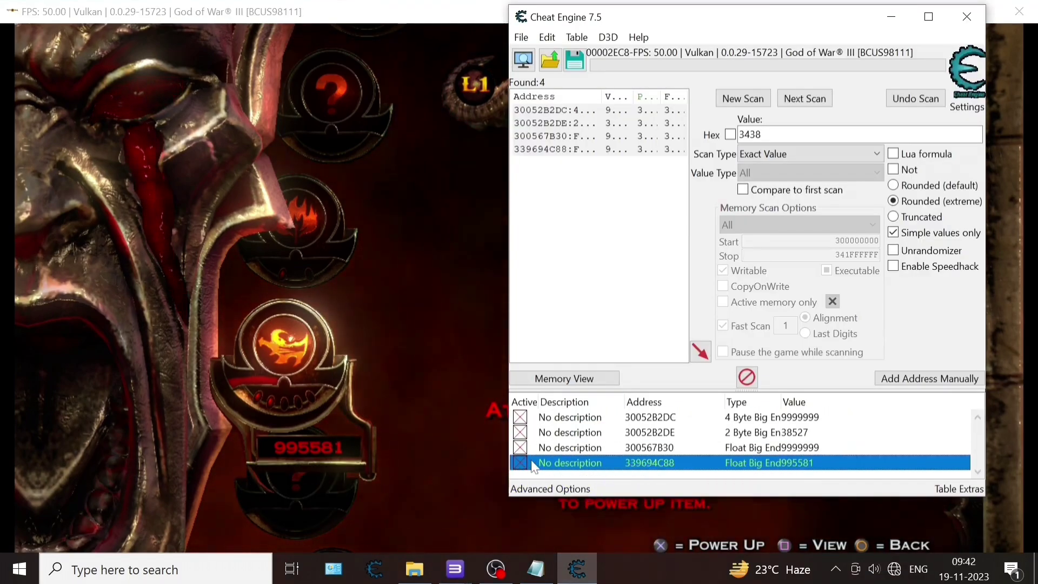
Return to the game, power up the Blades of Exile to level 3 and leave the Power Up menu
{"action": "left_click", "coordinate": [428, 354]}
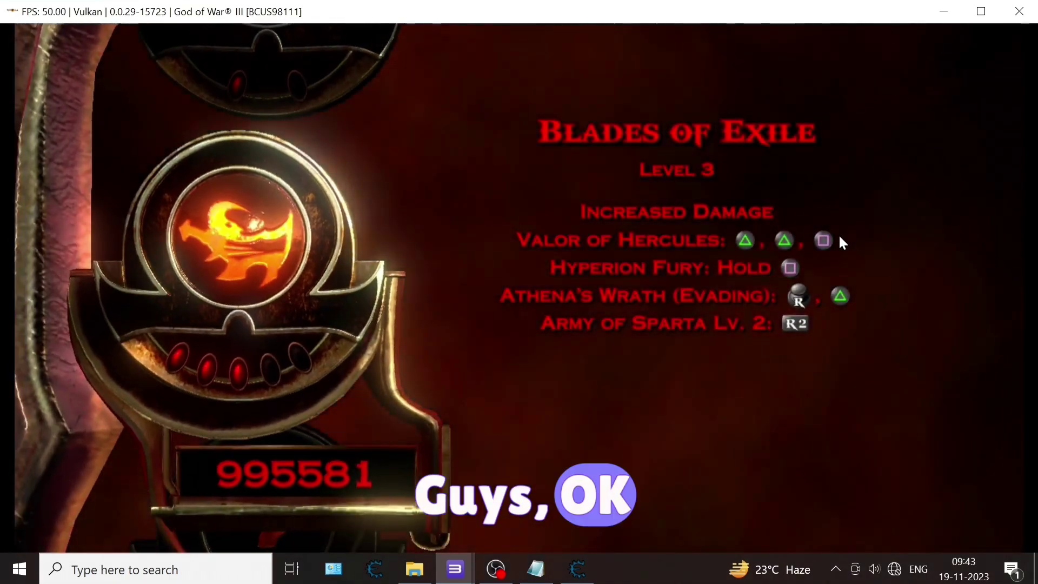
{"action": "key", "text": "x"}
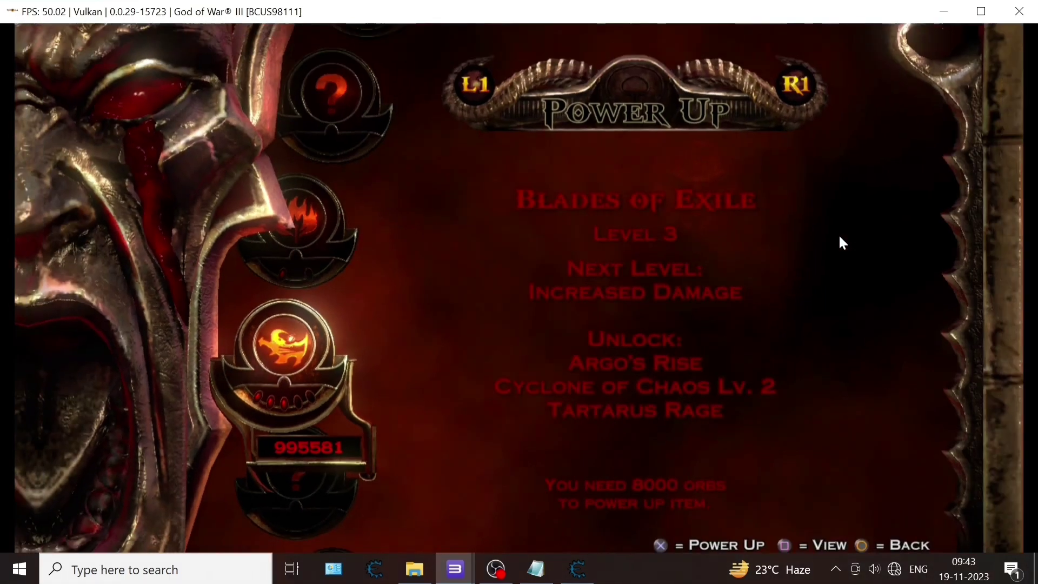
{"action": "key", "text": "c"}
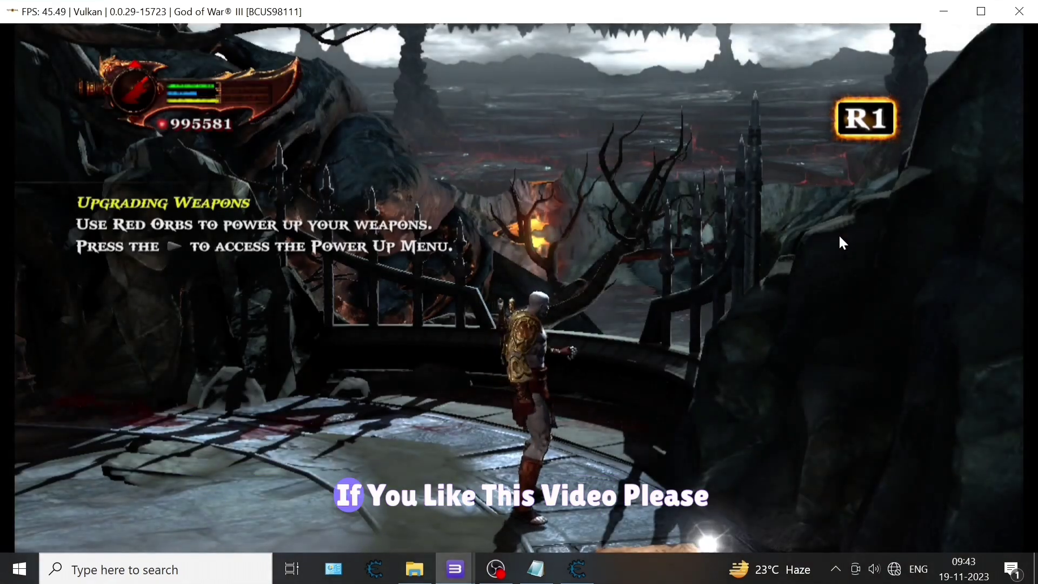